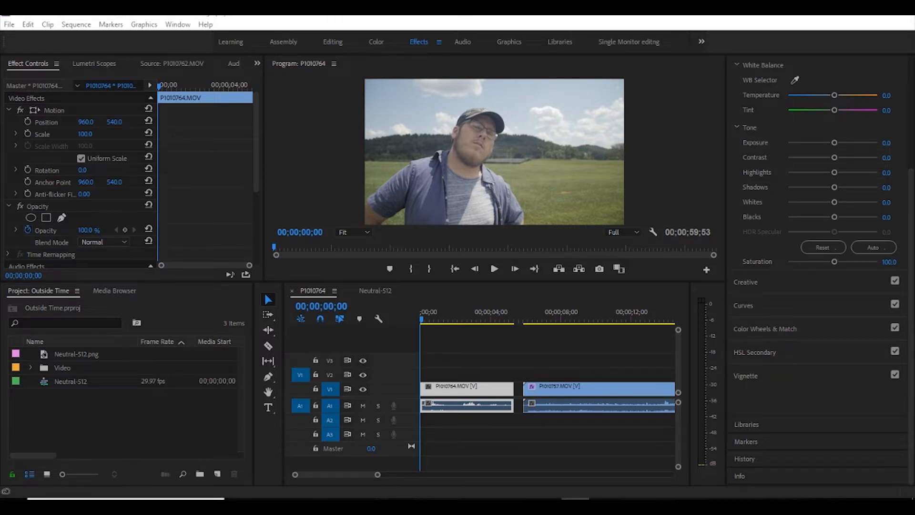
- Look at the HALD export prompt in IWLTBAP LUT Generator and view the HALD image Neutral-512.png in Photos
drag(154, 242, 359, 152)
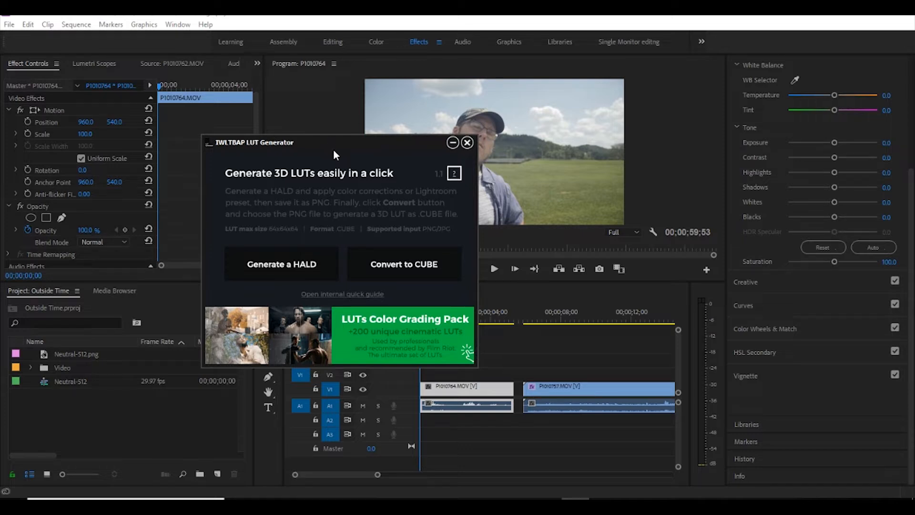
click(295, 270)
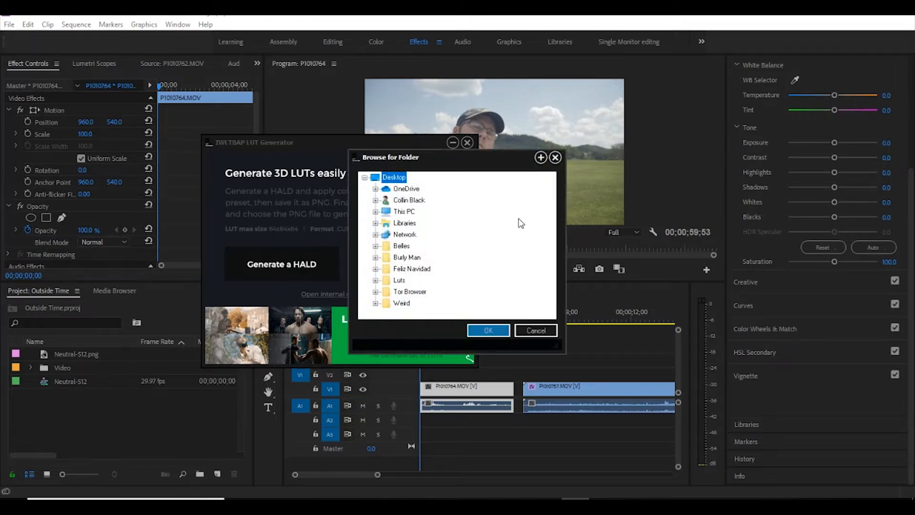
click(555, 157)
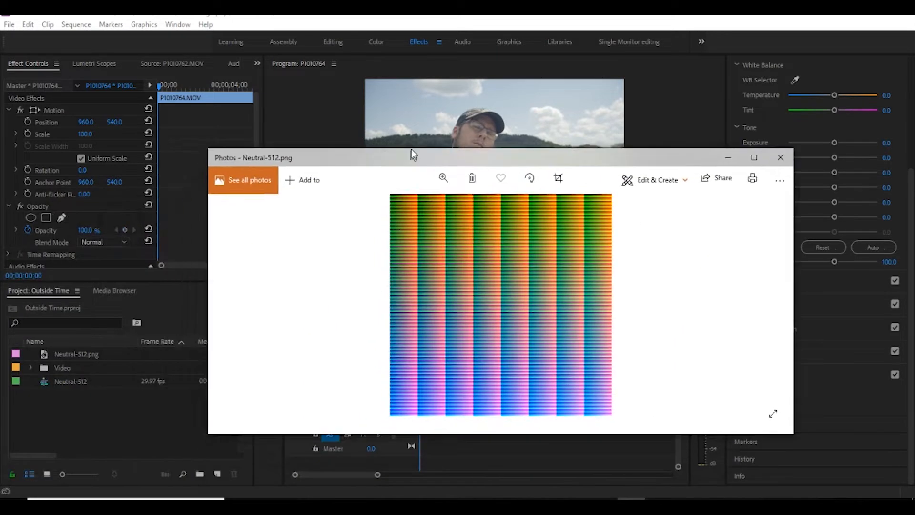
drag(412, 149, 371, 112)
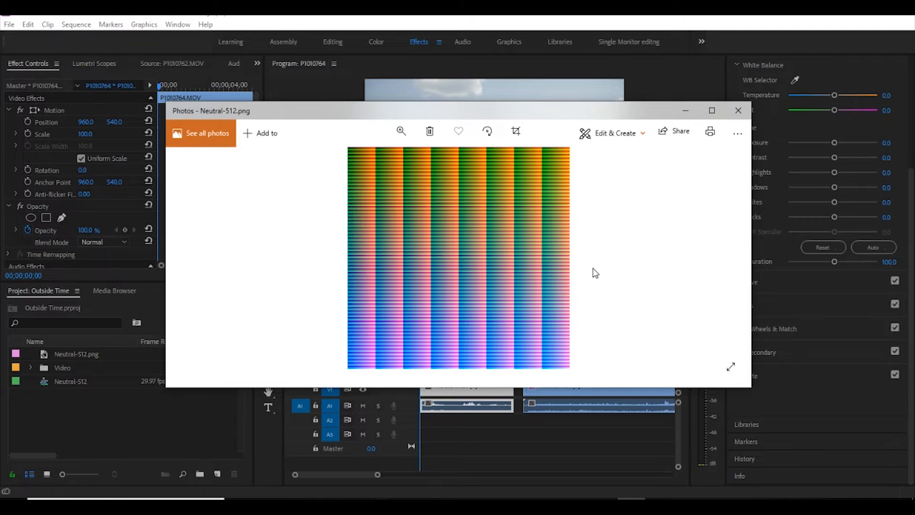
click(686, 114)
- Switch to Photoshop and move the P1010764 video's playhead to 0:00:28:56
drag(448, 315, 471, 318)
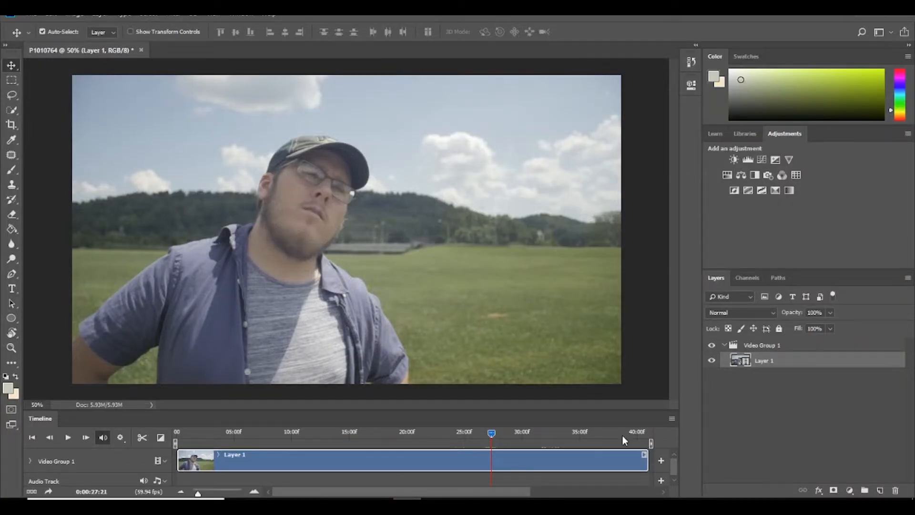
click(449, 434)
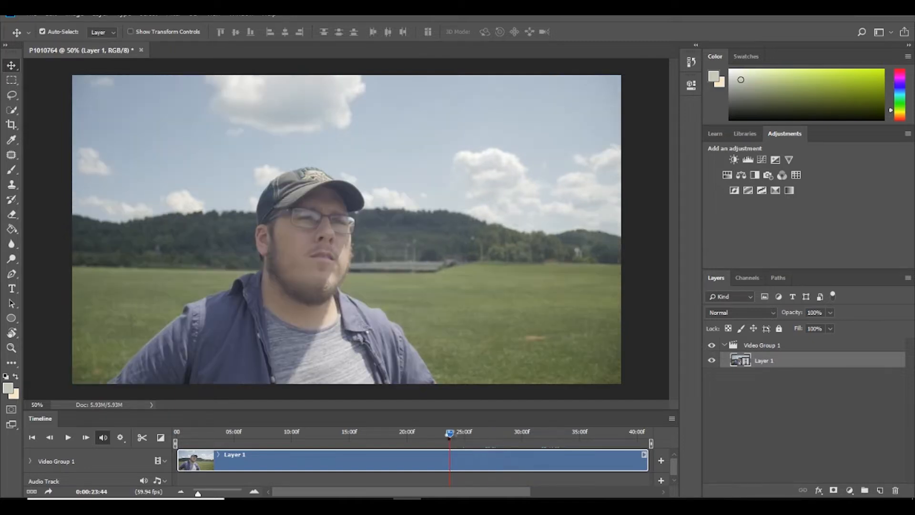
click(510, 434)
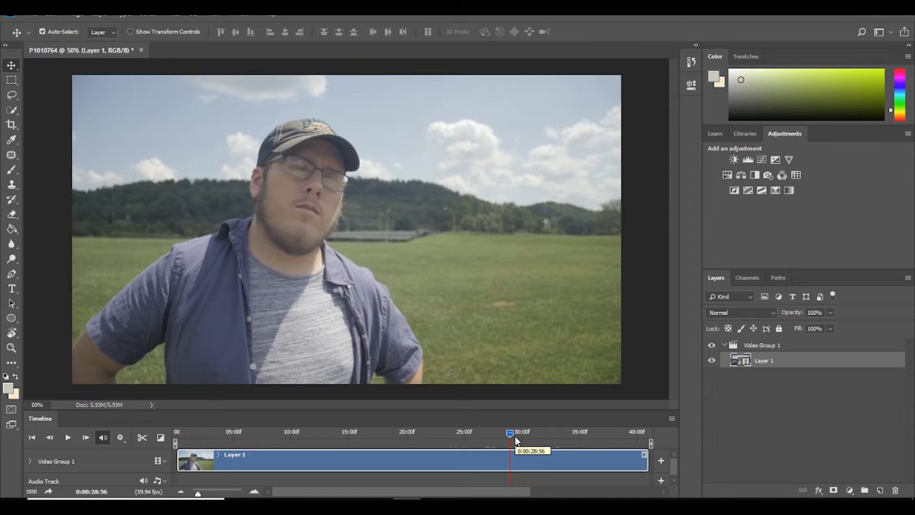
- Open the Camera Raw Filter on Layer 1 and set Exposure -0.35, Contrast +97, Highlights -34, Shadows +18 and Blacks -13
click(174, 16)
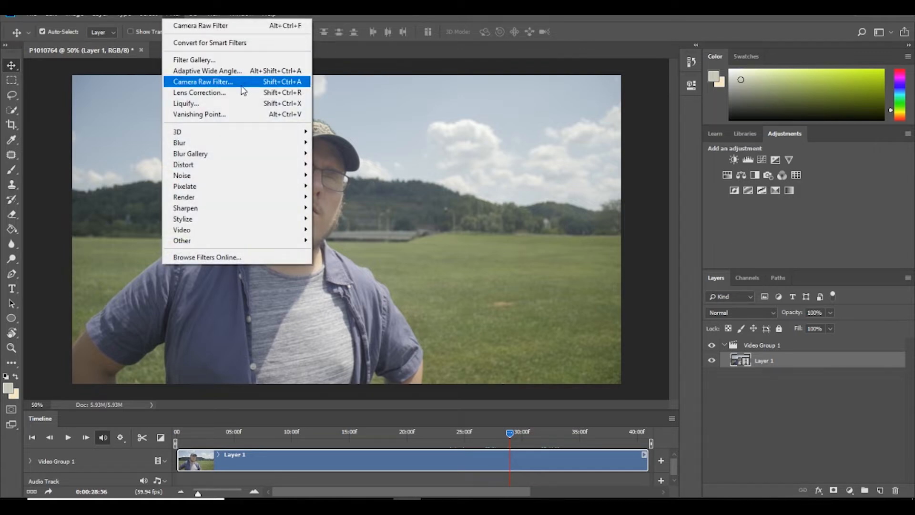
mouse_move(243, 143)
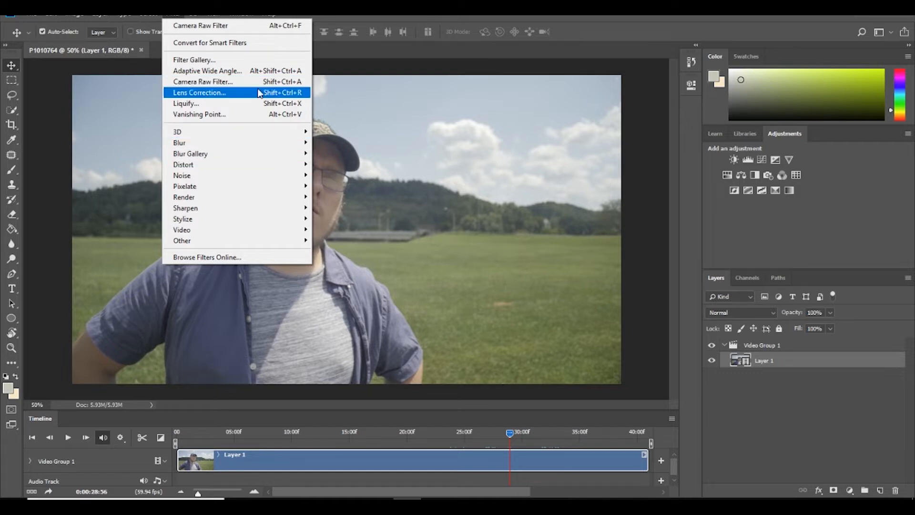
click(261, 85)
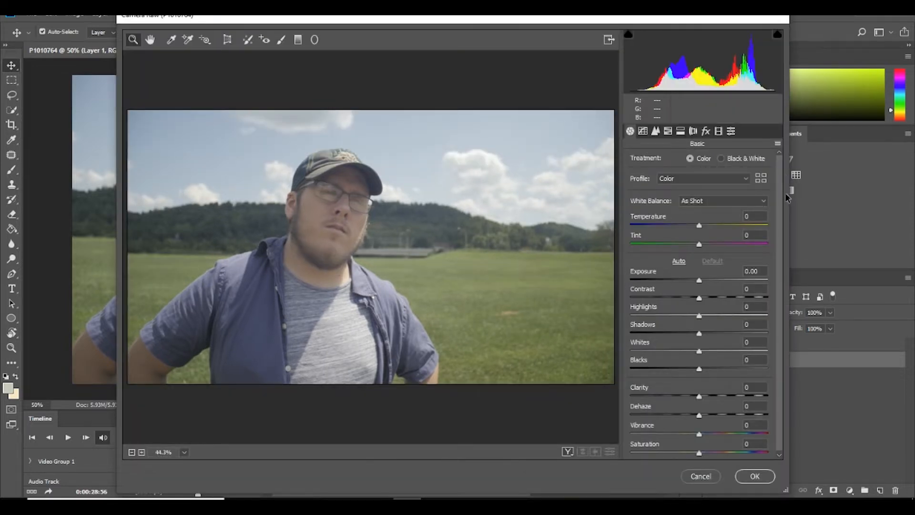
scroll(782, 259, down, 1)
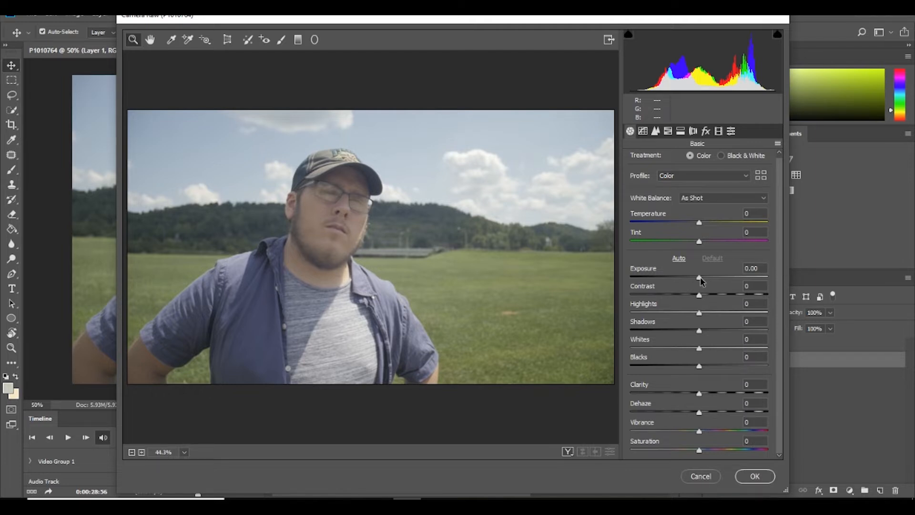
drag(700, 281, 768, 299)
key(Tab)
drag(700, 313, 712, 333)
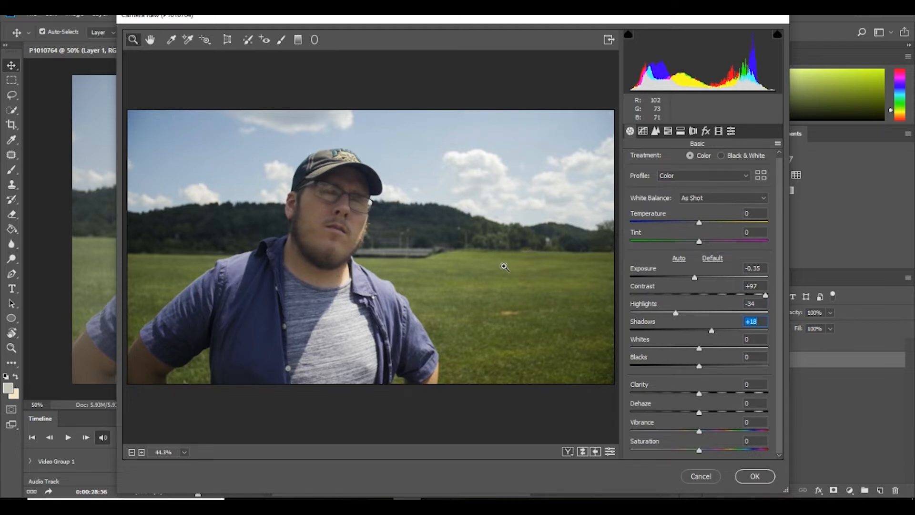
drag(699, 367, 690, 366)
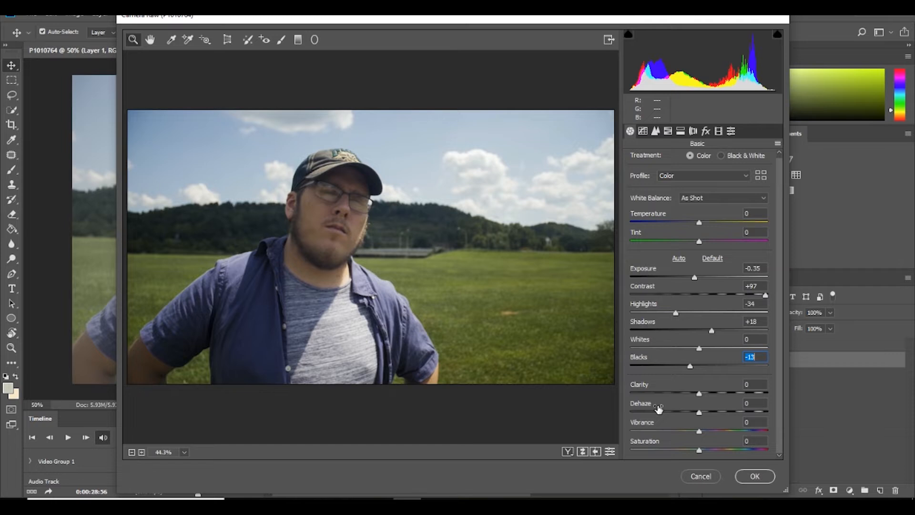
click(695, 131)
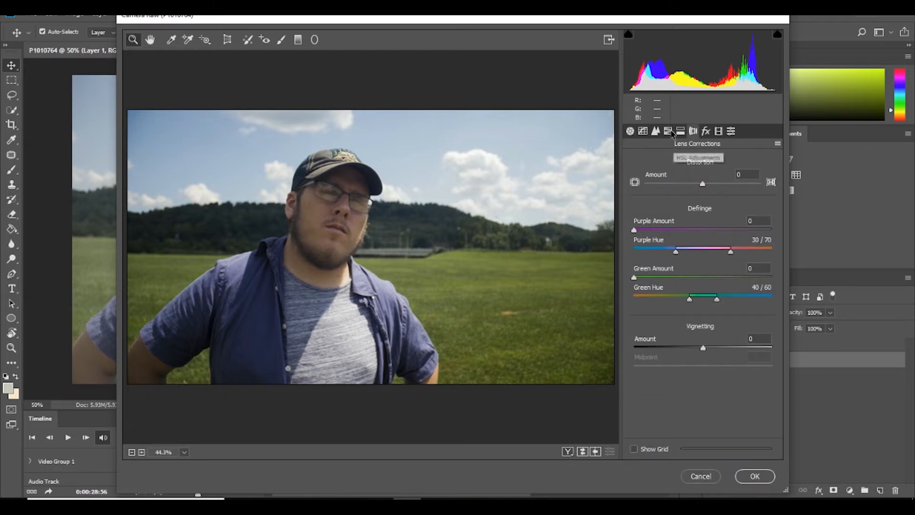
click(680, 131)
click(707, 131)
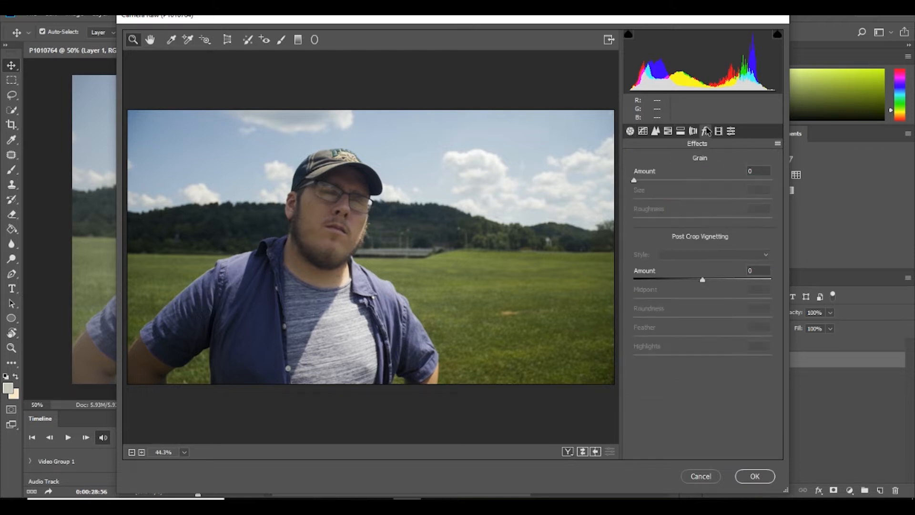
click(631, 131)
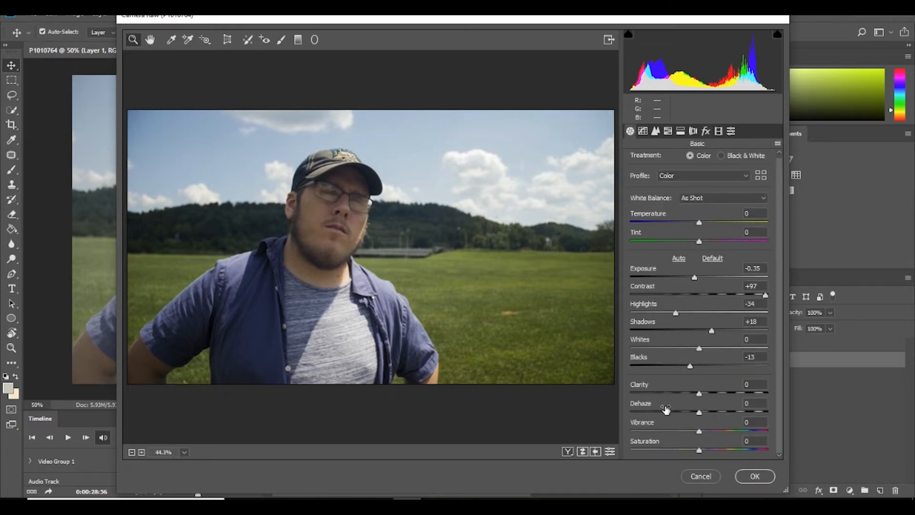
- Try Clarity at +100 and -100 on the footage, and reset it to 0
drag(699, 393, 778, 394)
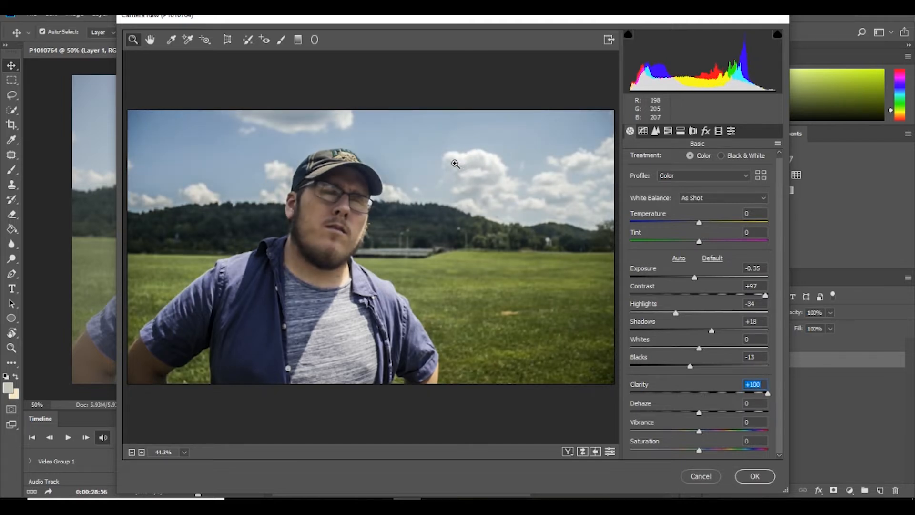
click(454, 162)
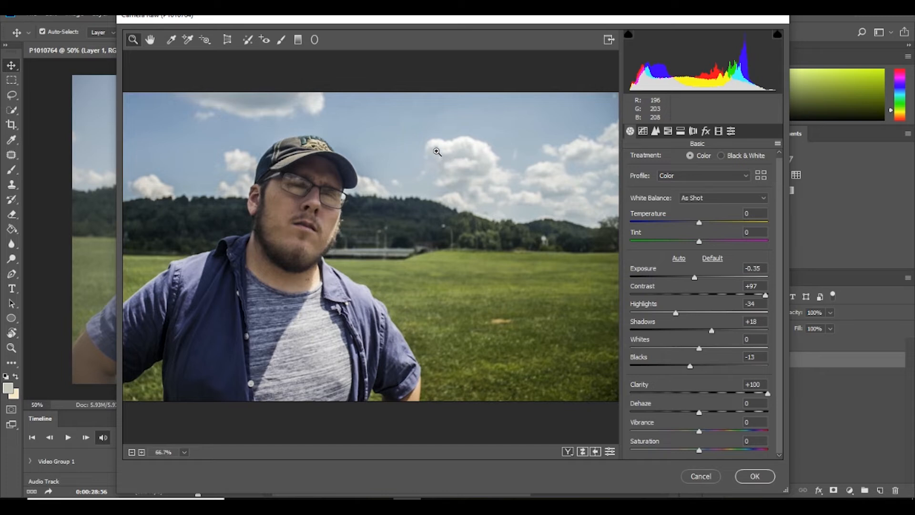
click(433, 147)
drag(768, 393, 576, 387)
key(ctrl+0)
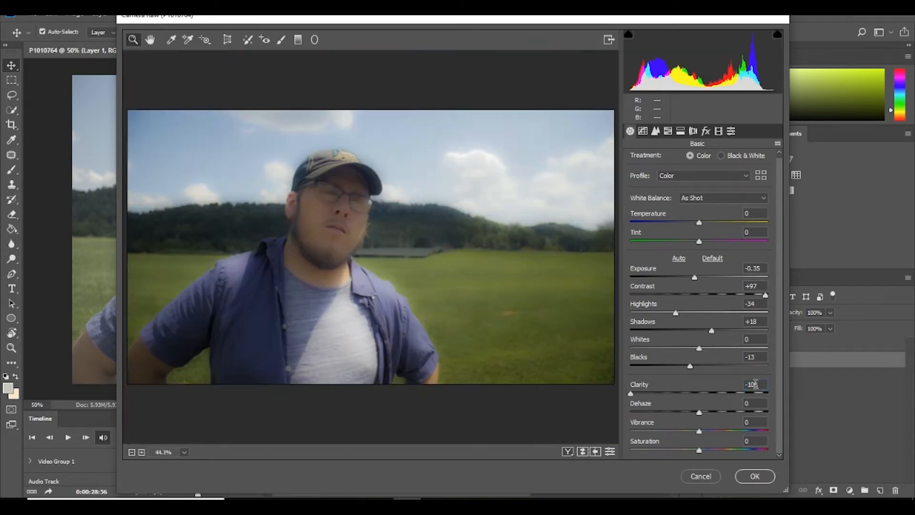
drag(758, 383, 744, 383)
text(0)
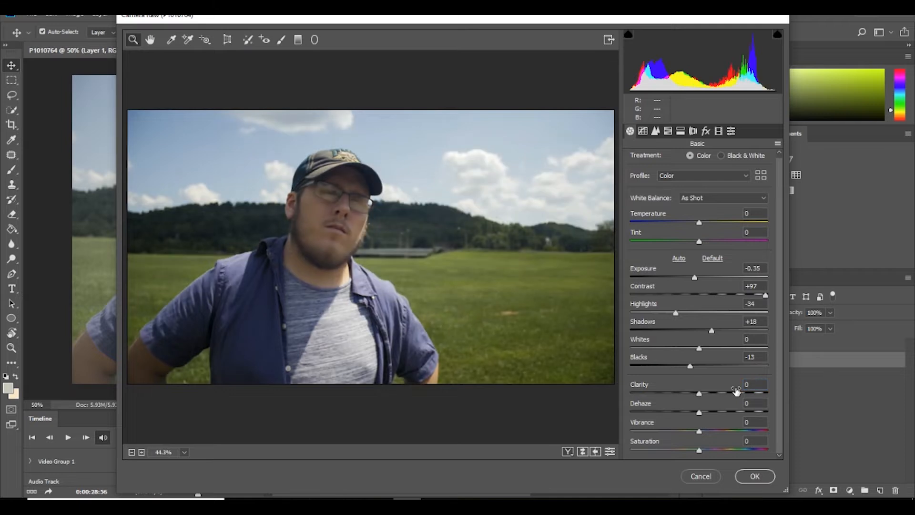
- Set Vibrance to +21 and Saturation to -12 in the basic adjustments
drag(699, 431, 714, 434)
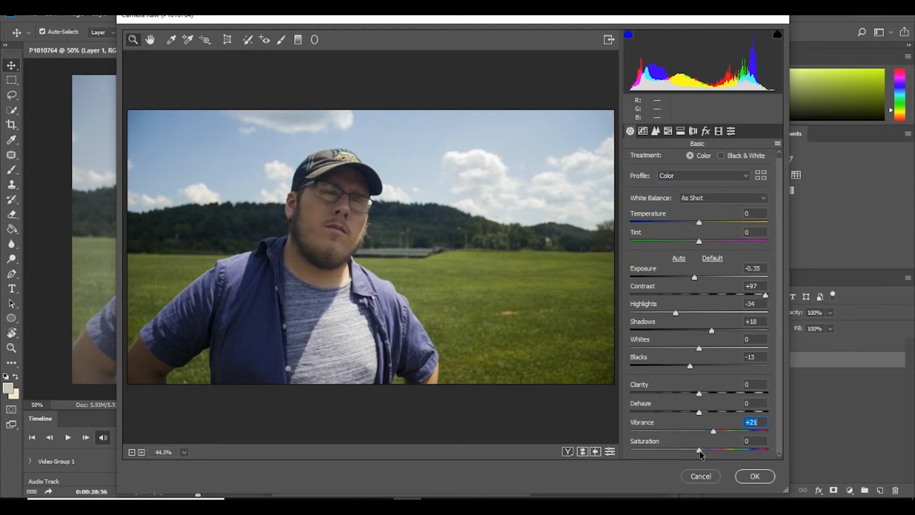
drag(703, 452, 695, 452)
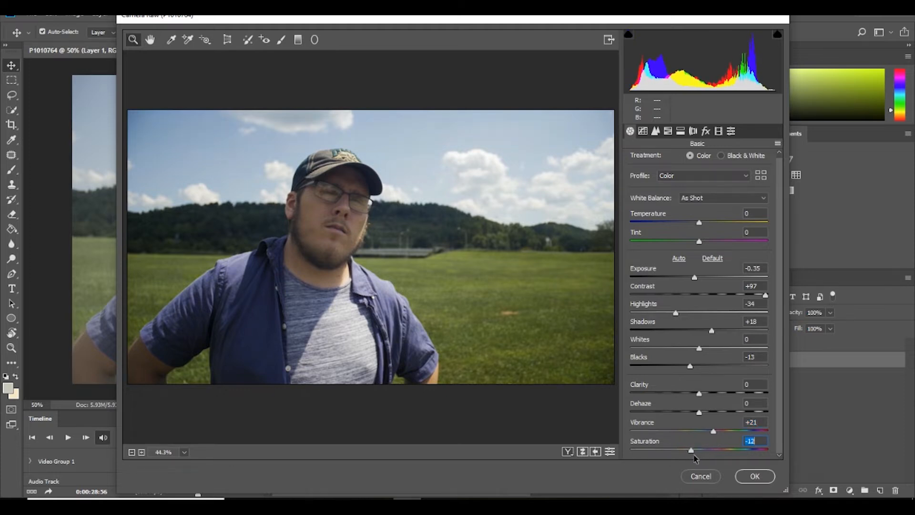
- In the HSL hue adjustments, set Greens to -100 and shift Blues toward aqua
key(ctrl+alt+4)
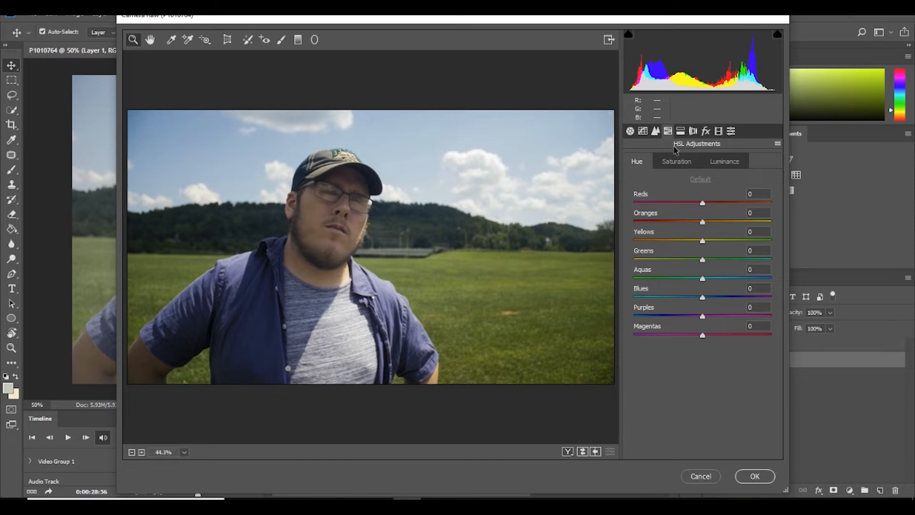
drag(703, 260, 615, 254)
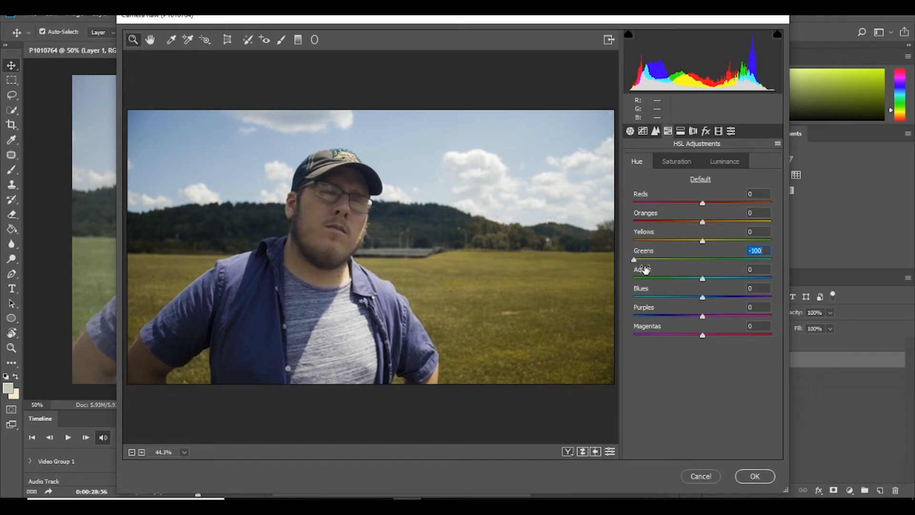
drag(703, 297, 787, 296)
- In the HSL saturation adjustments, set Aquas to -2, inspect the sky with Blues at +100, and settle Blues at +18
click(670, 165)
click(702, 278)
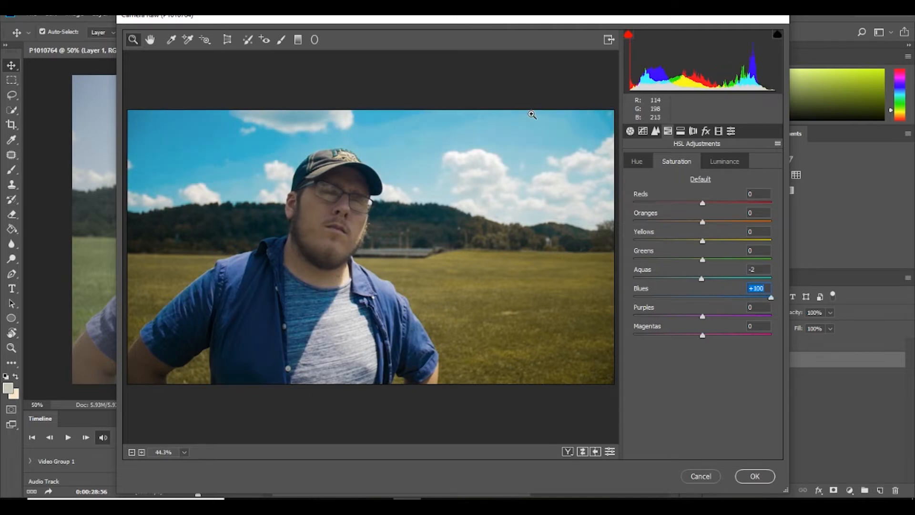
click(542, 130)
click(539, 121)
click(533, 113)
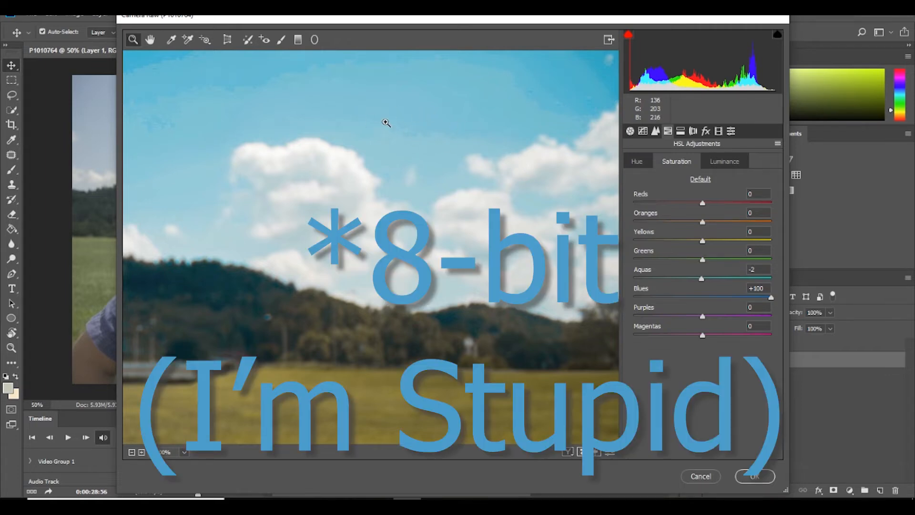
right_click(507, 134)
click(567, 201)
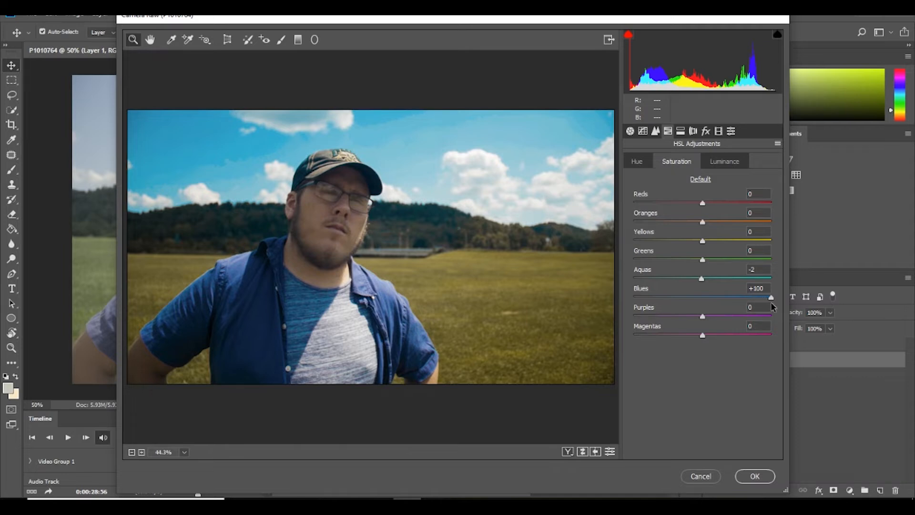
drag(769, 300, 717, 300)
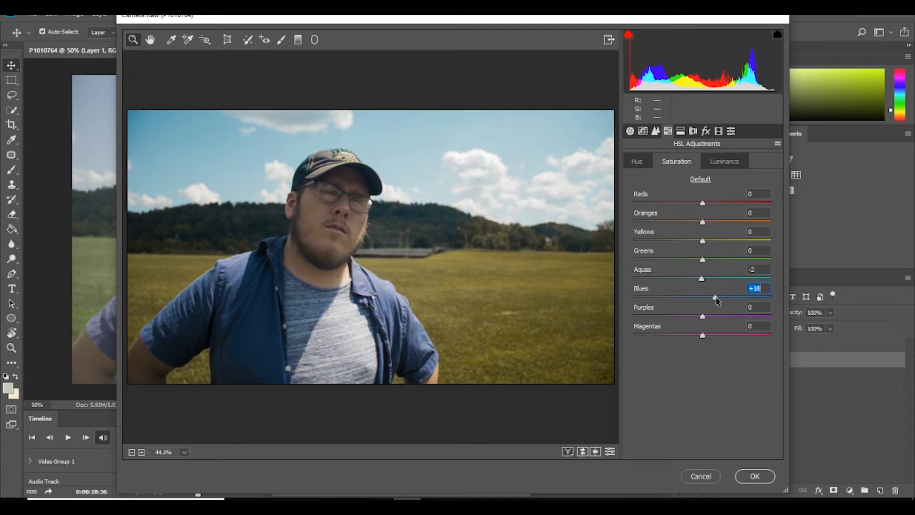
- Split-tone the footage with highlights at hue 27 and saturation 29, and tint the shadows a subtle teal
click(681, 132)
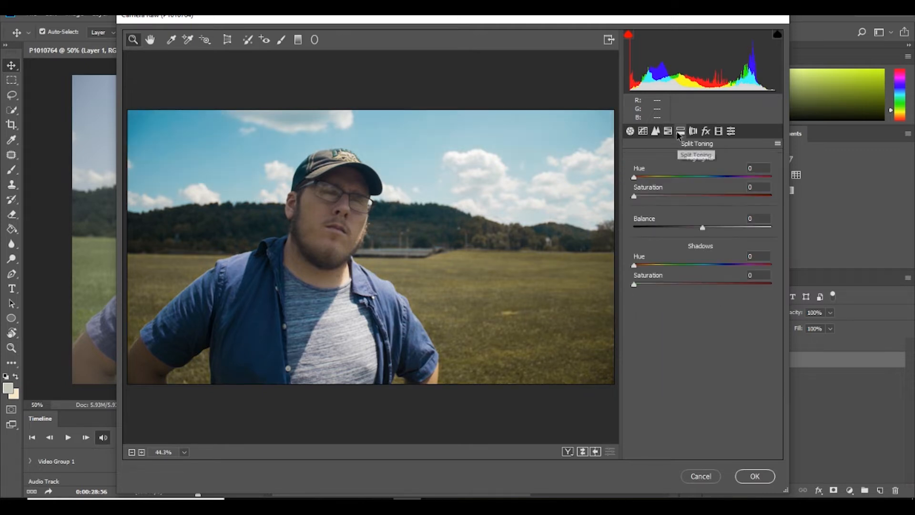
mouse_move(634, 177)
mouse_down()
mouse_move(645, 179)
mouse_move(635, 195)
mouse_move(674, 195)
mouse_move(643, 180)
mouse_move(647, 186)
mouse_up()
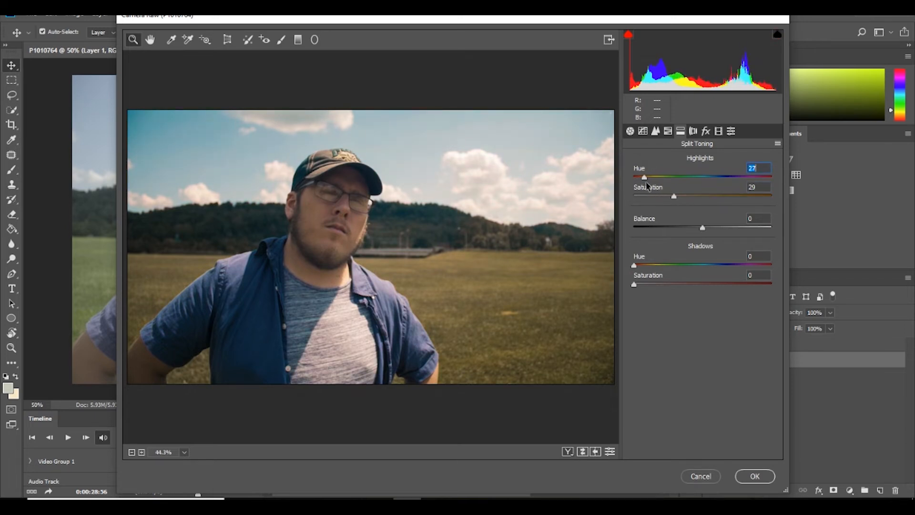
drag(634, 265, 704, 266)
mouse_move(635, 284)
mouse_down()
mouse_move(678, 284)
mouse_move(637, 283)
mouse_move(647, 284)
mouse_up()
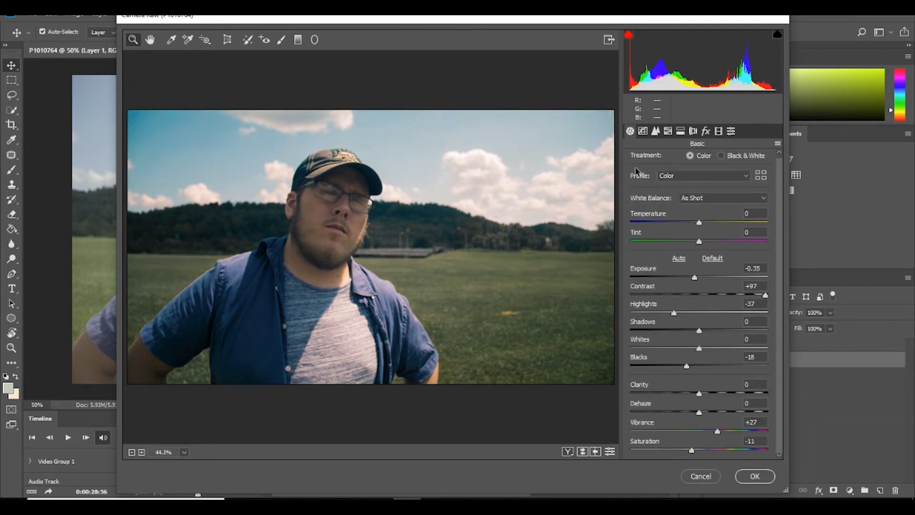
- Save all the current Camera Raw settings as a user preset named "Fun Little Thingy"
click(731, 132)
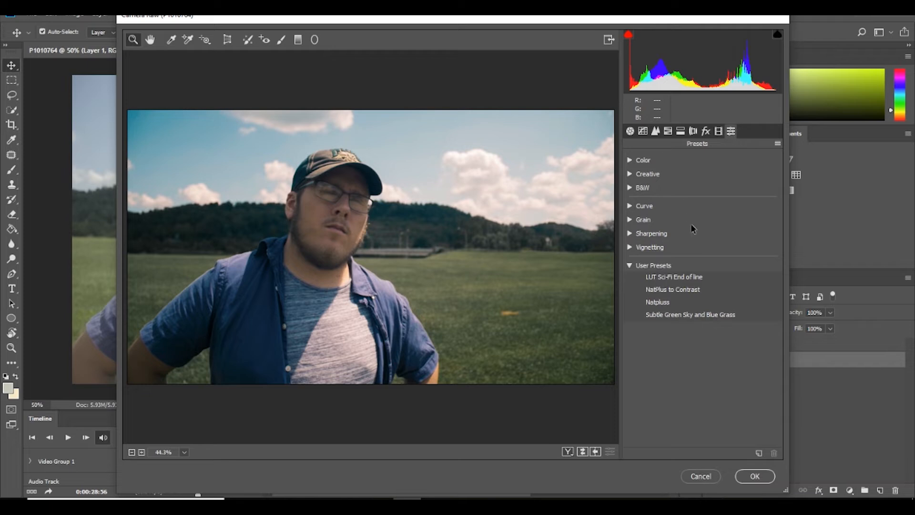
click(758, 453)
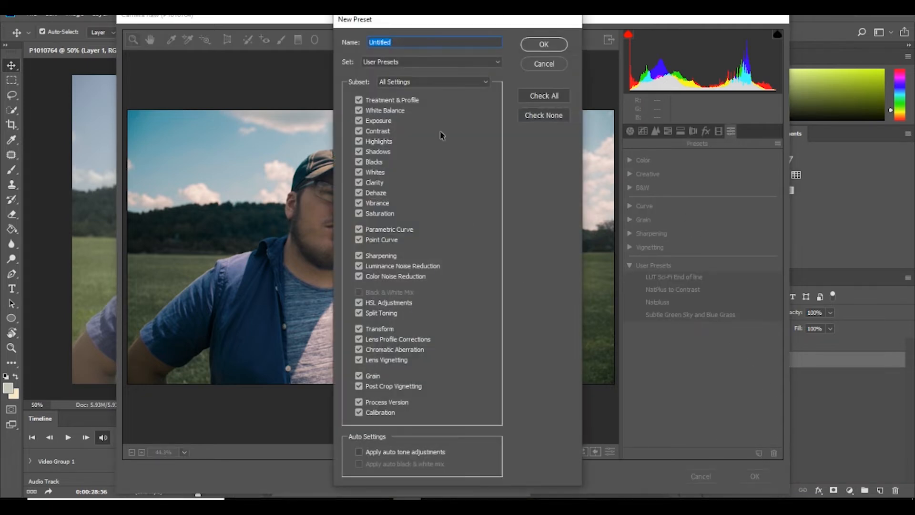
key(BackSpace)
text(Fun Li)
click(543, 44)
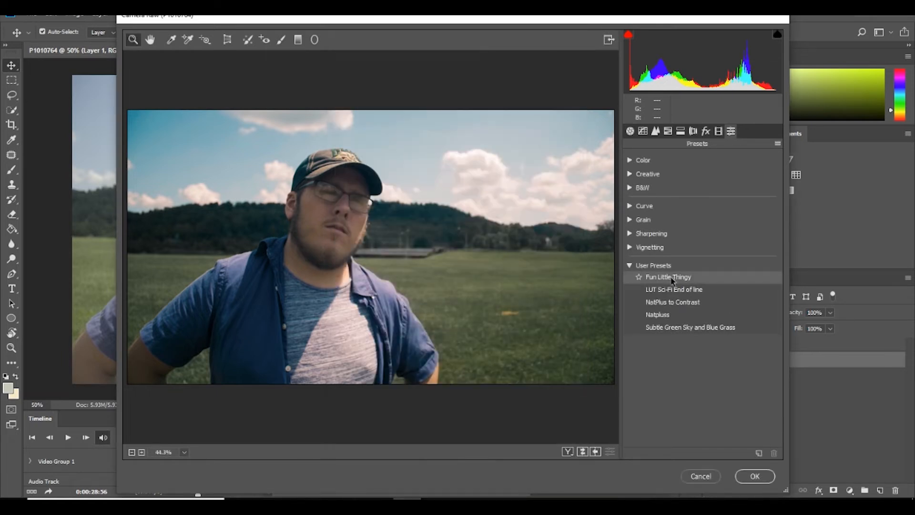
- Dismiss the Camera Raw Filter without applying it and open Neutral-512.png as a separate document
click(700, 476)
drag(308, 245, 193, 48)
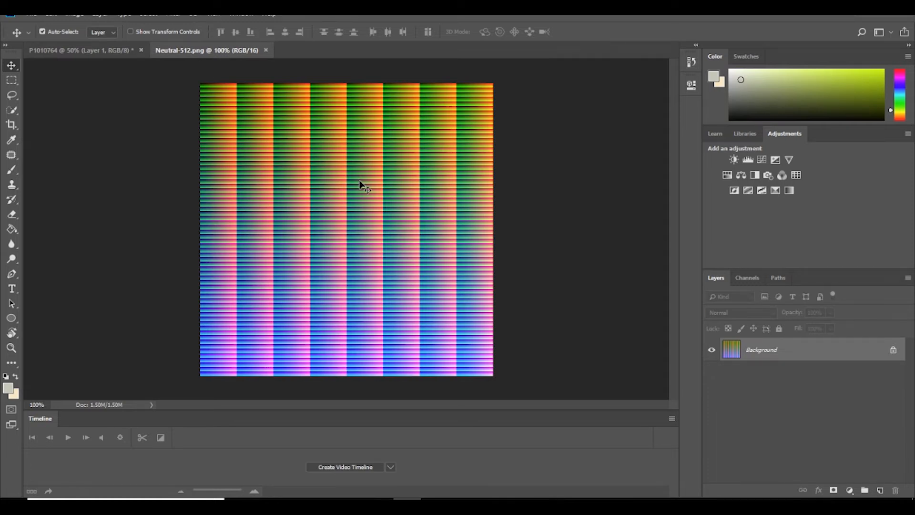
- Apply the "Fun Little Thingy" Camera Raw user preset to the Neutral-512 HALD image
click(172, 13)
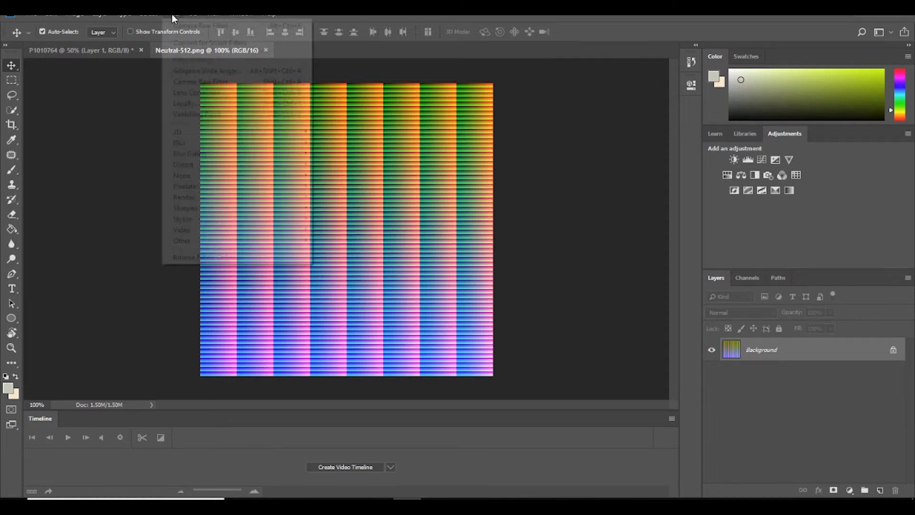
click(235, 83)
click(732, 131)
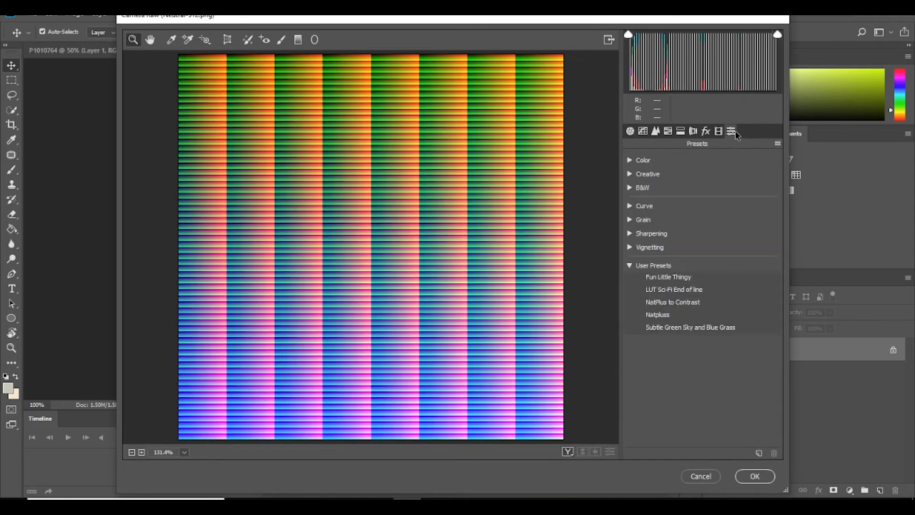
click(677, 278)
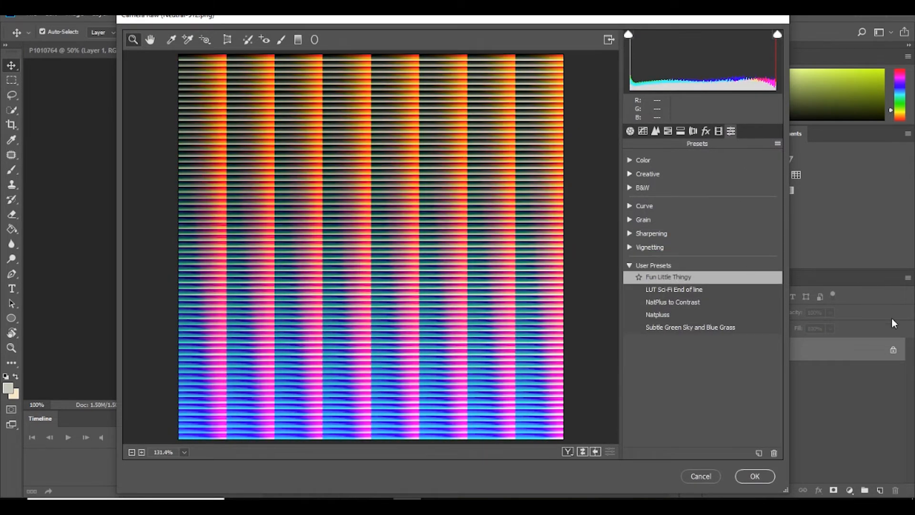
click(758, 479)
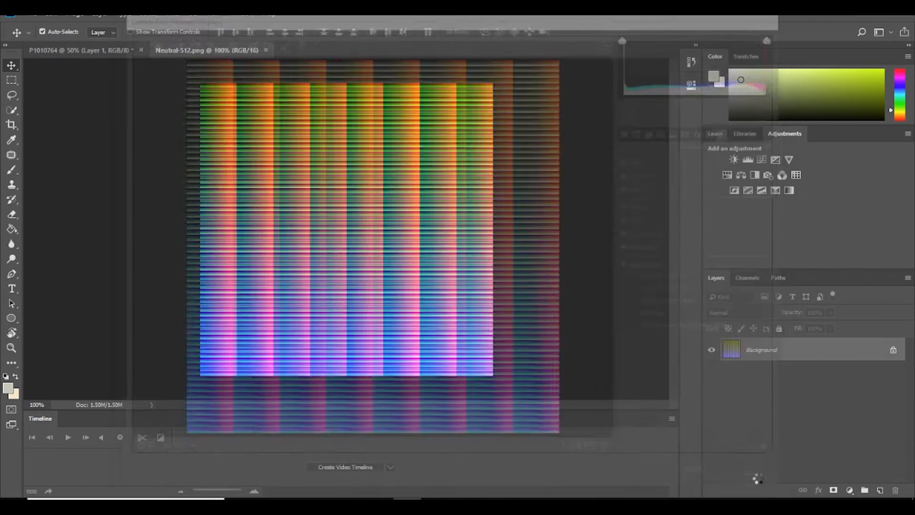
- Save the graded HALD to the Desktop as a new PNG named "fun Little Thingy LUT", using the large file size option
key(ctrl+s)
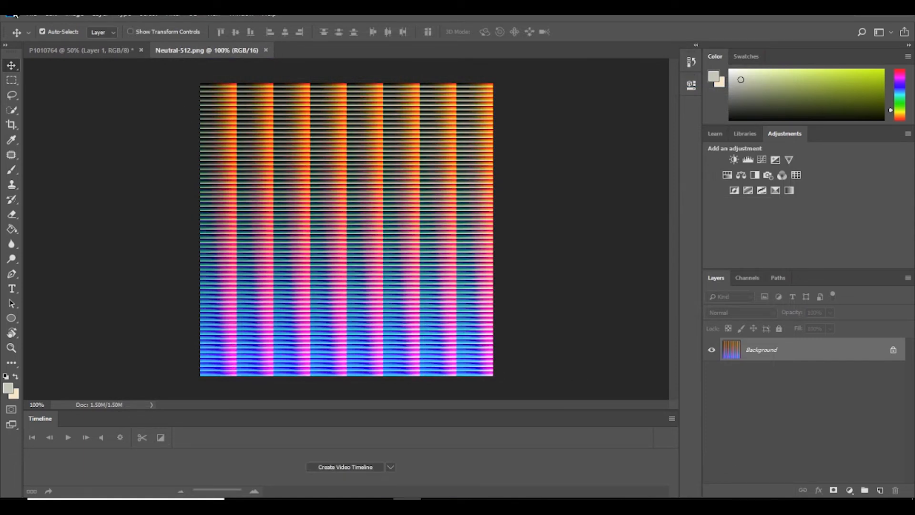
click(32, 13)
click(73, 141)
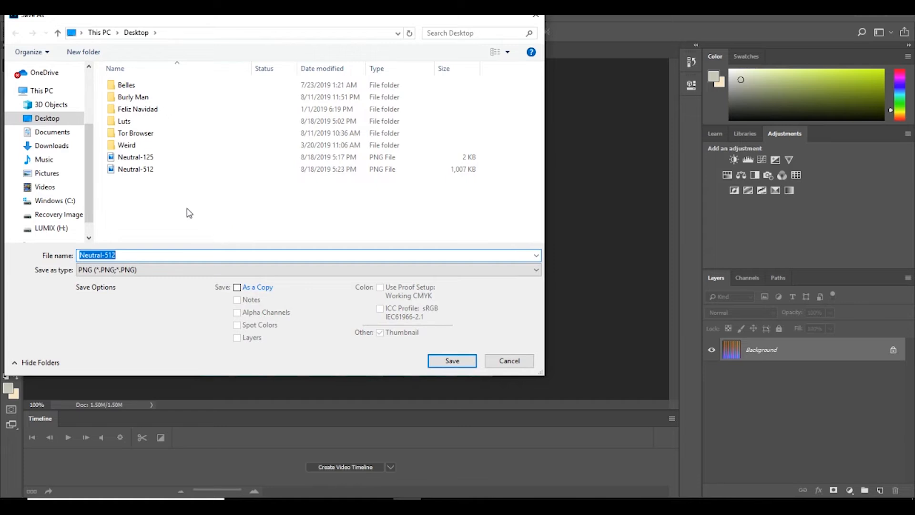
key(BackSpace)
text(fun Little Thingy LUT)
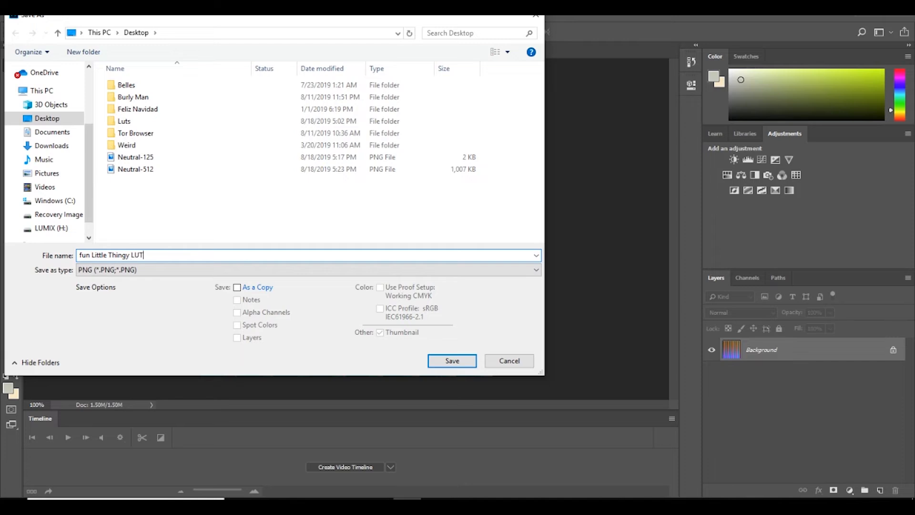
click(450, 361)
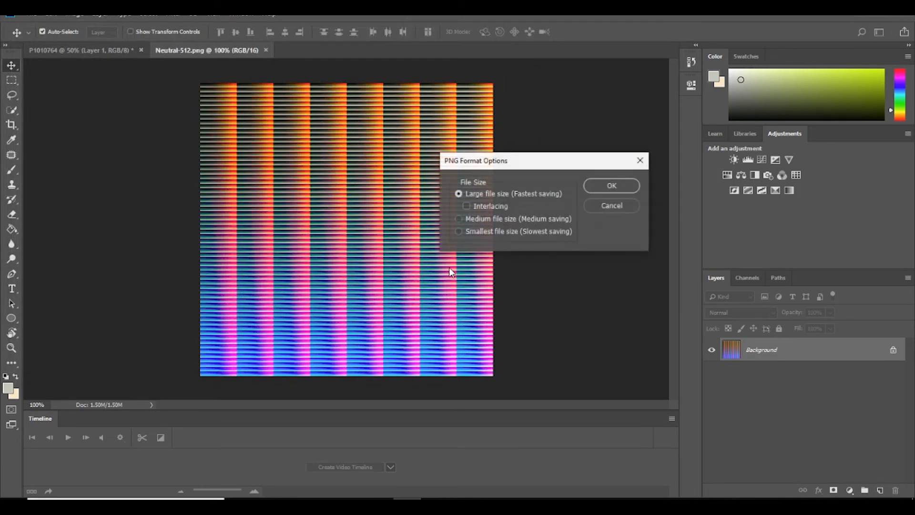
click(605, 188)
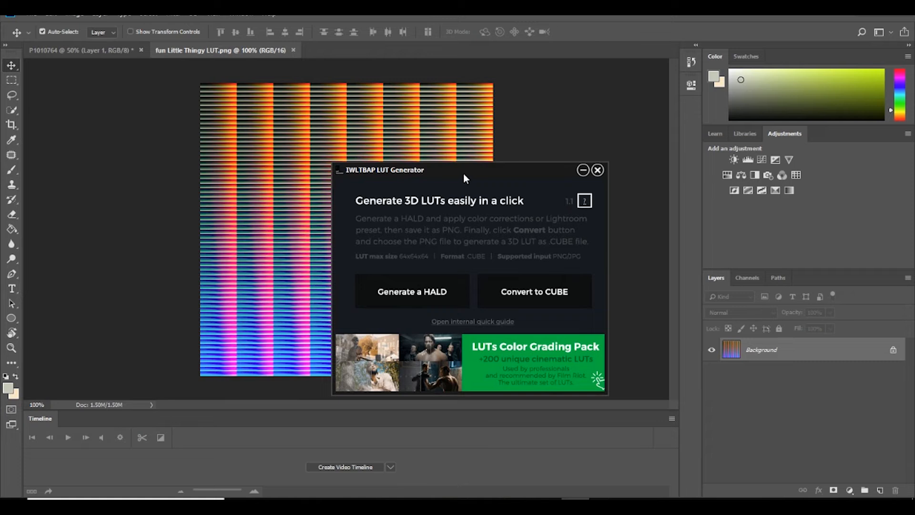
- In IWLTBAP LUT Generator, convert the "fun Little Thingy LUT" PNG from the Desktop to a CUBE file
click(528, 295)
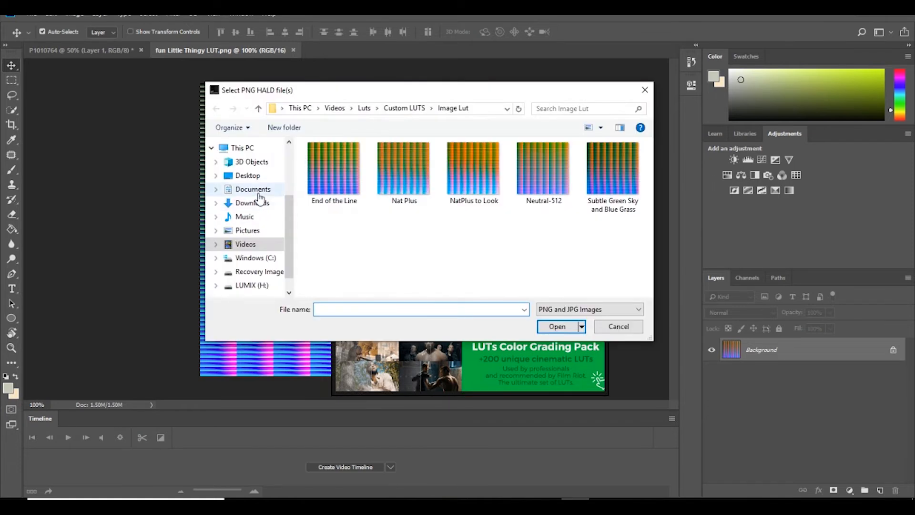
click(248, 176)
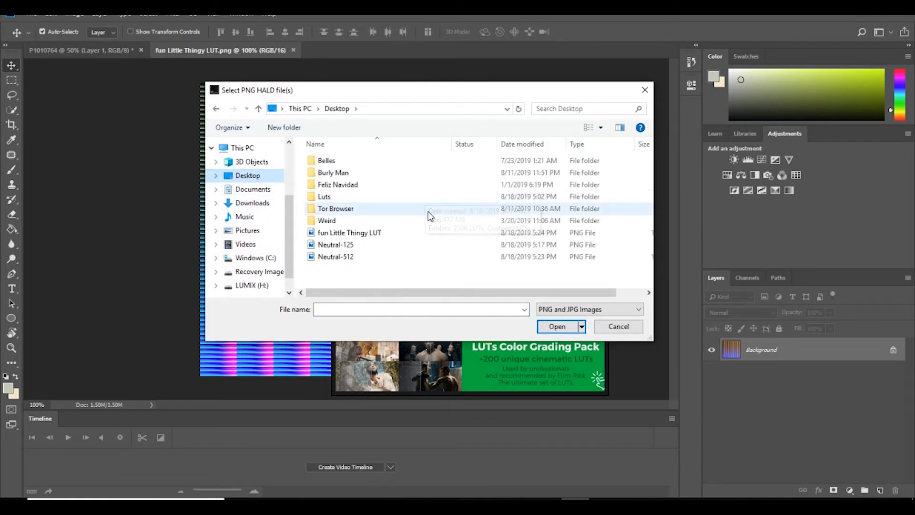
click(399, 233)
click(557, 327)
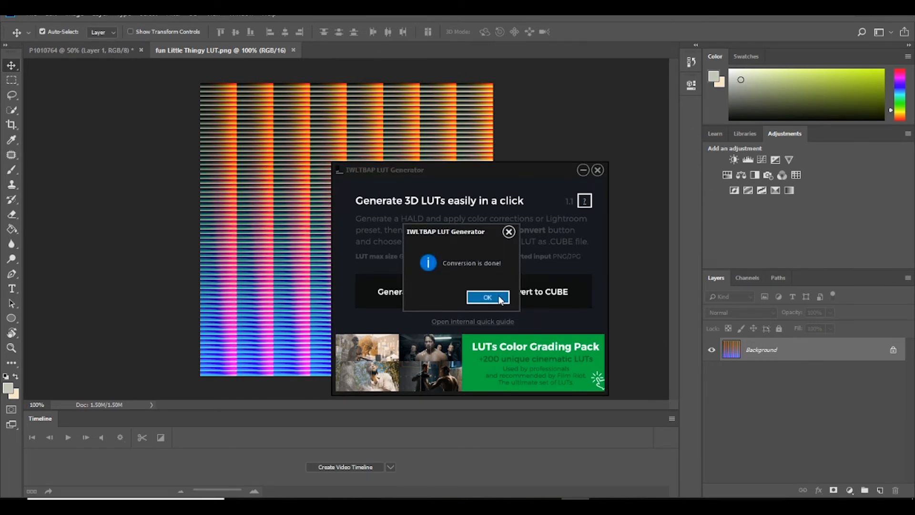
click(488, 298)
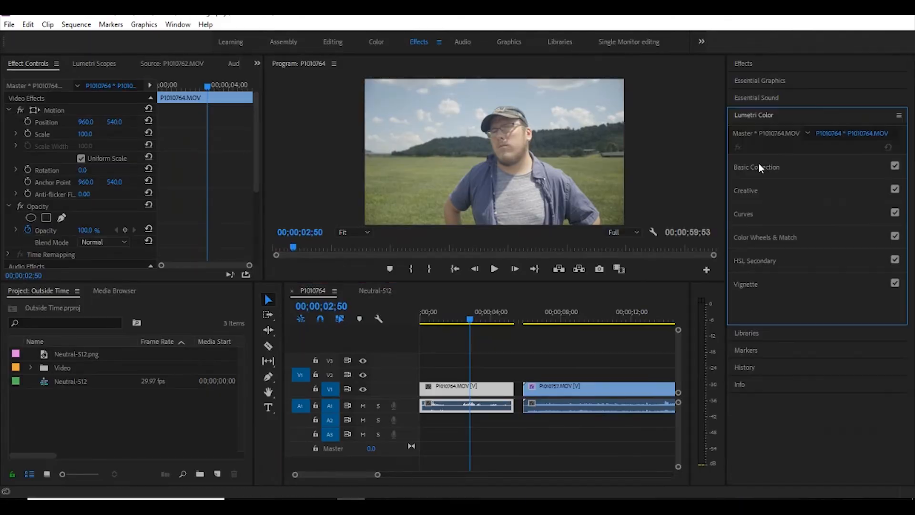
- In Premiere Pro, load fun Little Thingy LUT.cube from the Desktop as P1010764.MOV's Lumetri Creative look and check it on an earlier frame
click(748, 191)
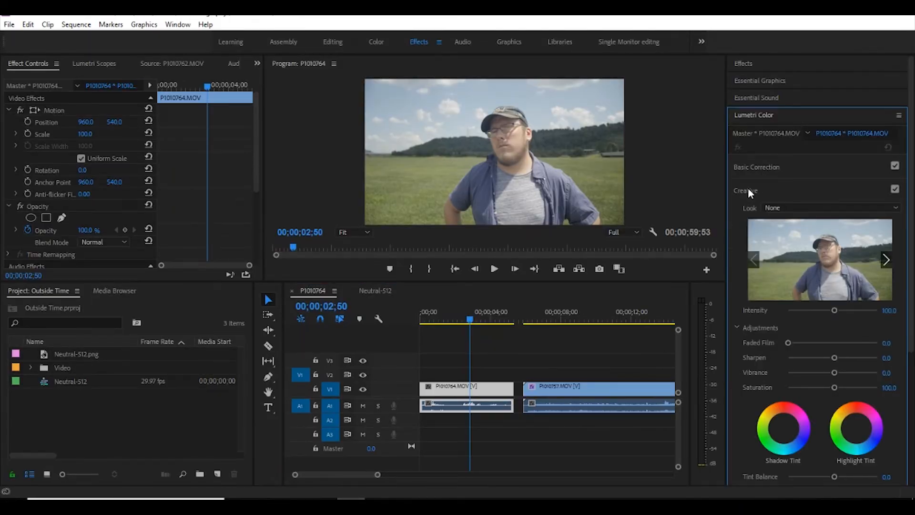
click(809, 210)
click(779, 246)
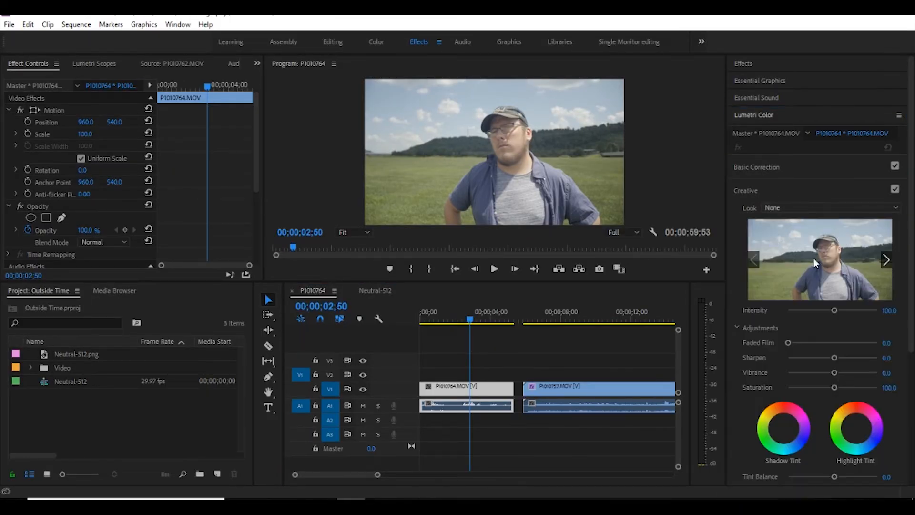
click(76, 253)
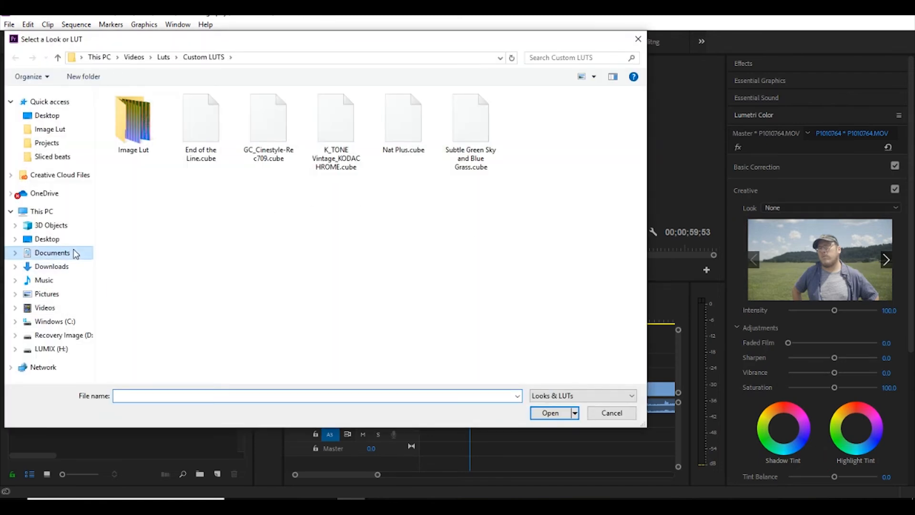
click(67, 240)
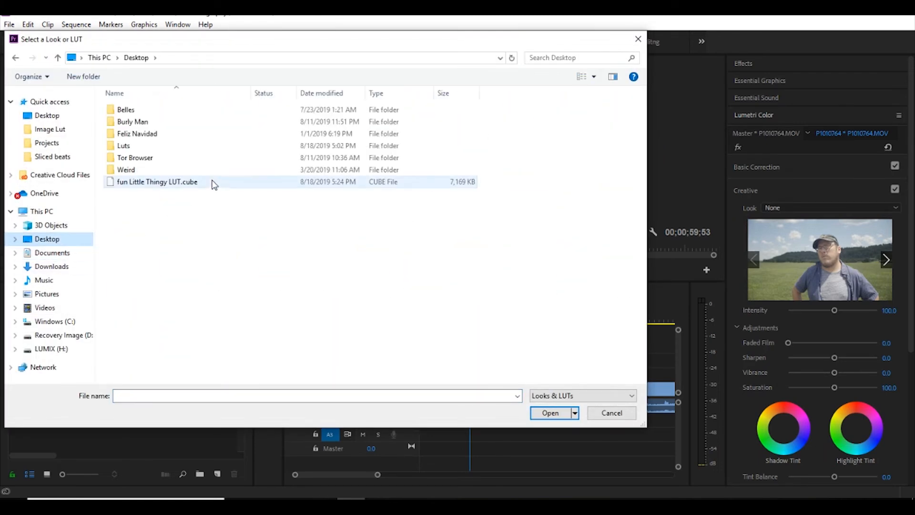
click(215, 182)
click(551, 414)
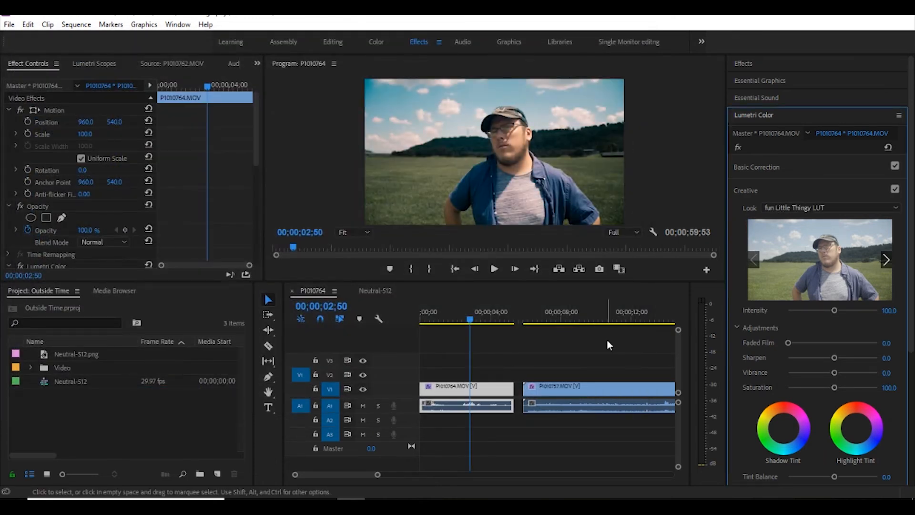
drag(481, 317, 441, 327)
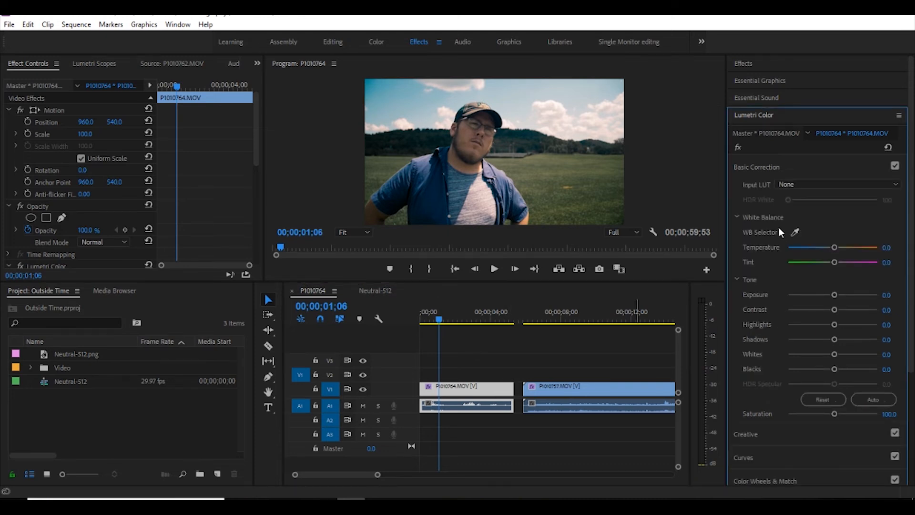
drag(835, 295, 834, 294)
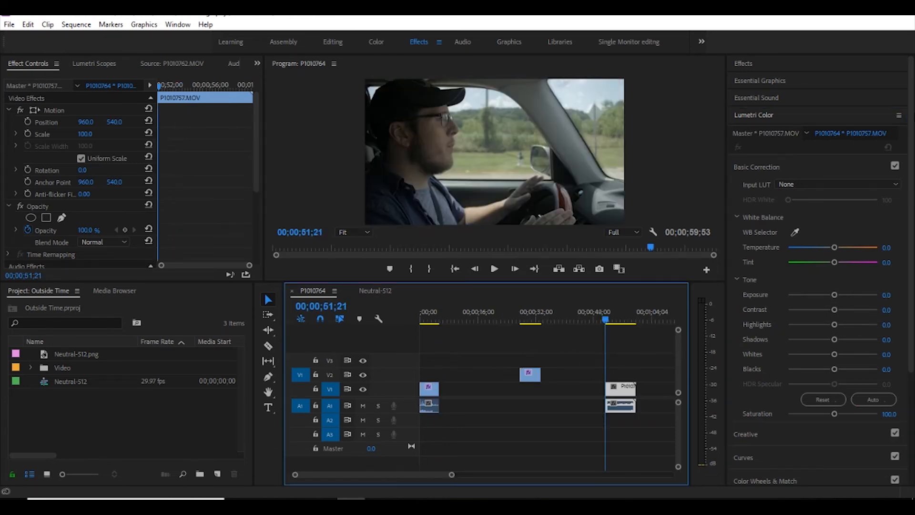
- Load fun Little Thingy LUT.cube as the Lumetri Creative look on the car interior clip P1010757.MOV
scroll(811, 286, down, 3)
click(778, 358)
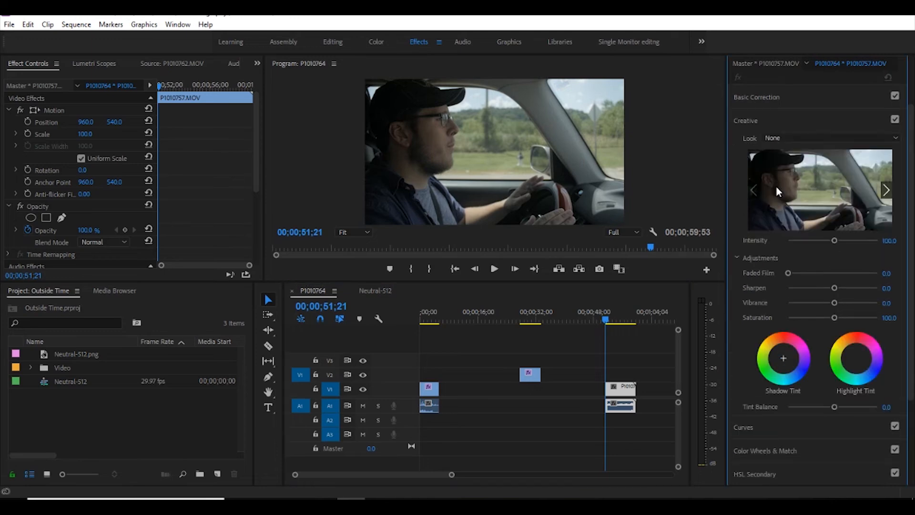
click(794, 139)
click(789, 172)
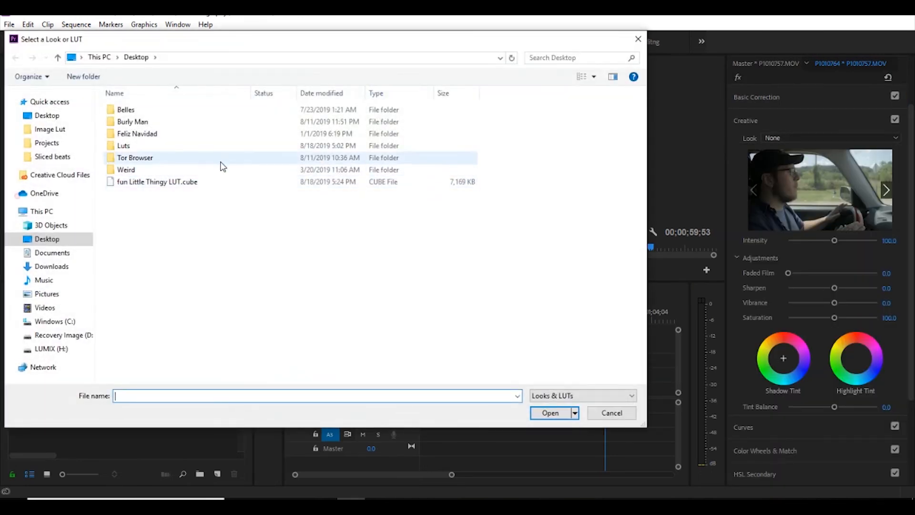
click(213, 182)
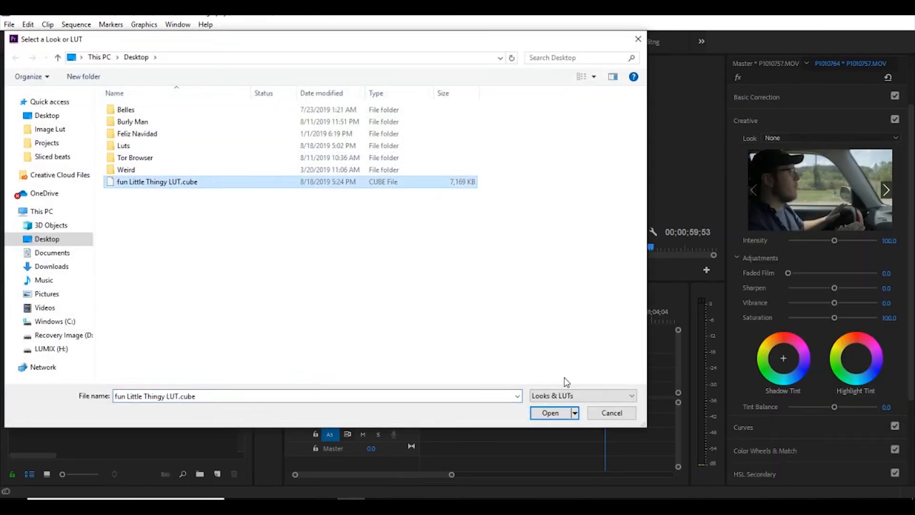
click(551, 413)
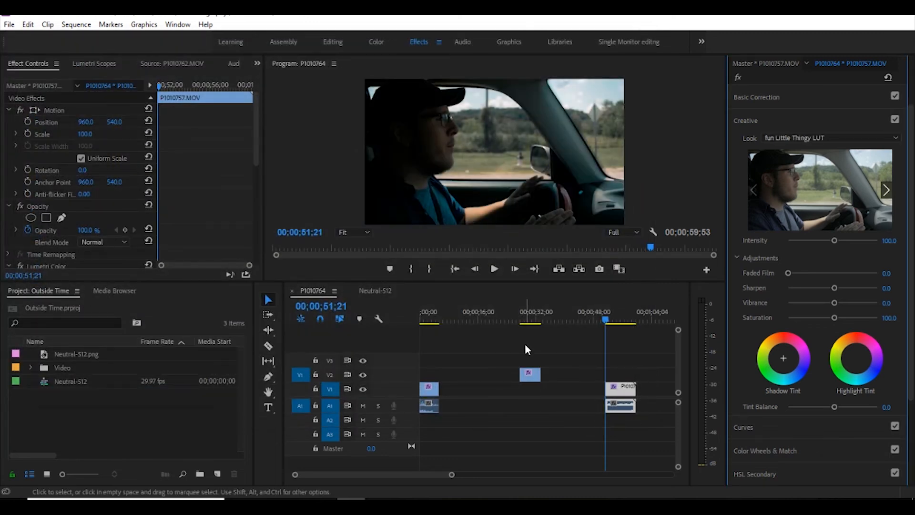
- In the car clip's basic correction, set Exposure to 0.6 and Shadows to 35.0, and scrub ahead to check the grade
click(805, 96)
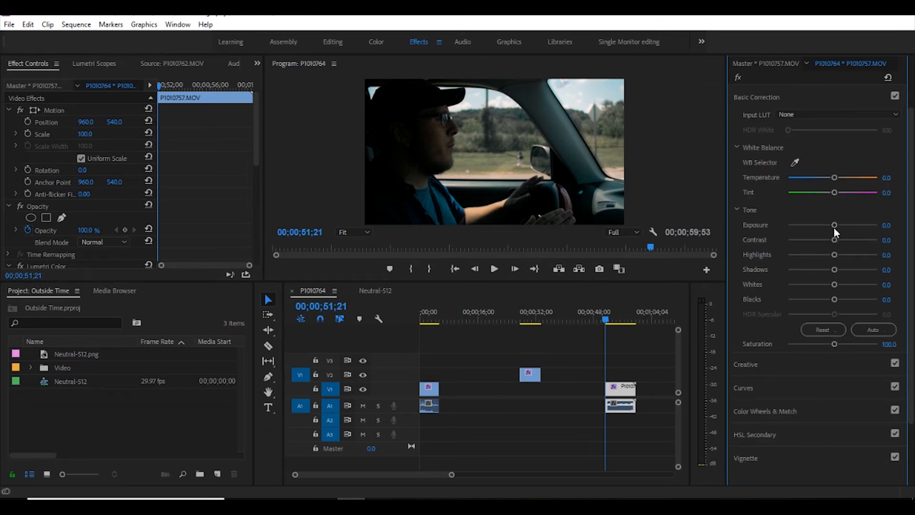
drag(834, 228, 838, 224)
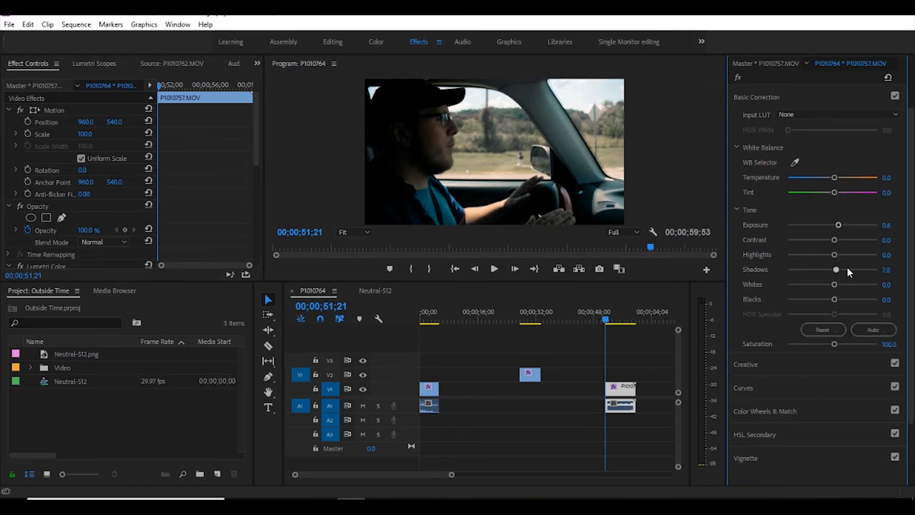
drag(847, 272, 849, 270)
drag(608, 311, 618, 311)
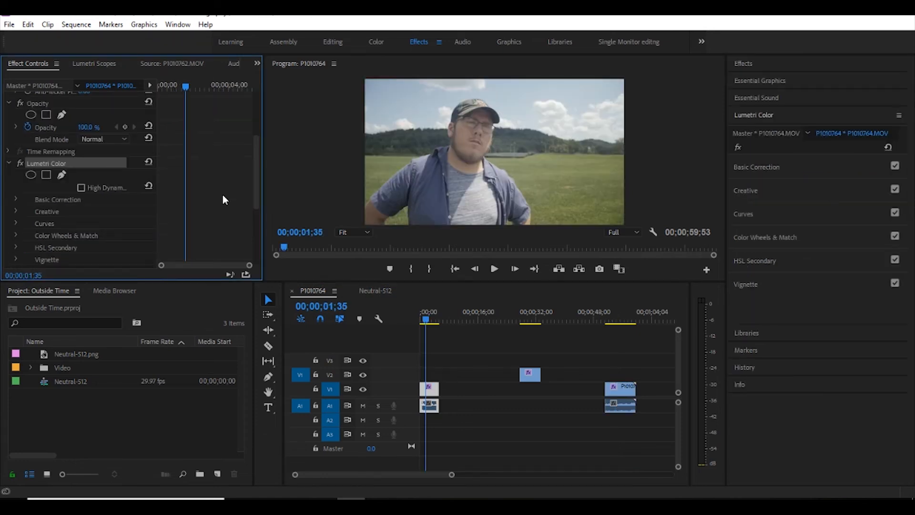
- Grade the P1010764.MOV clip within its Lumetri Color effect, shifting the midtones toward orange and adjusting the shadows on the color wheels
scroll(225, 199, down, 2)
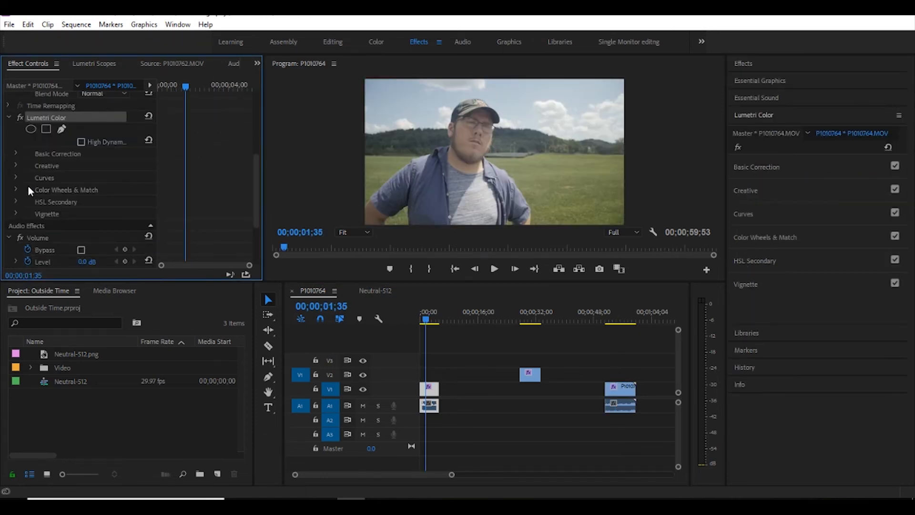
click(16, 153)
scroll(181, 156, down, 3)
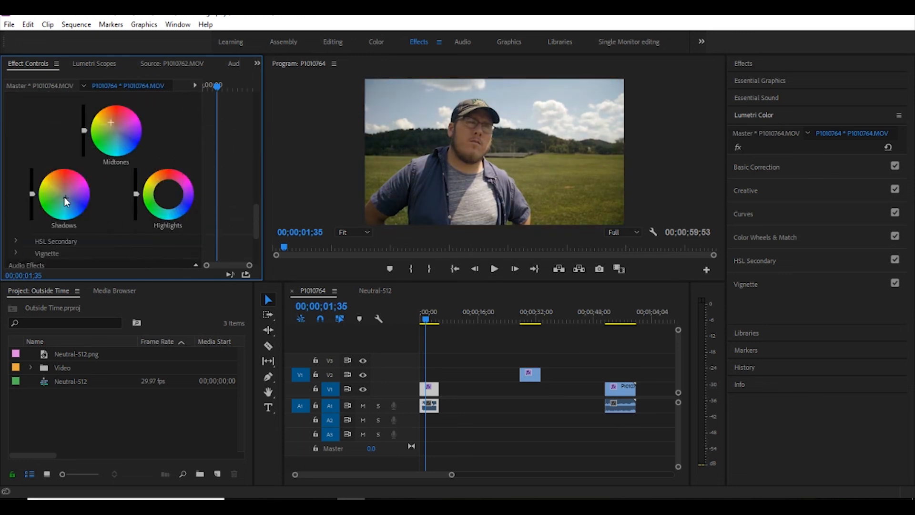
scroll(65, 200, up, 15)
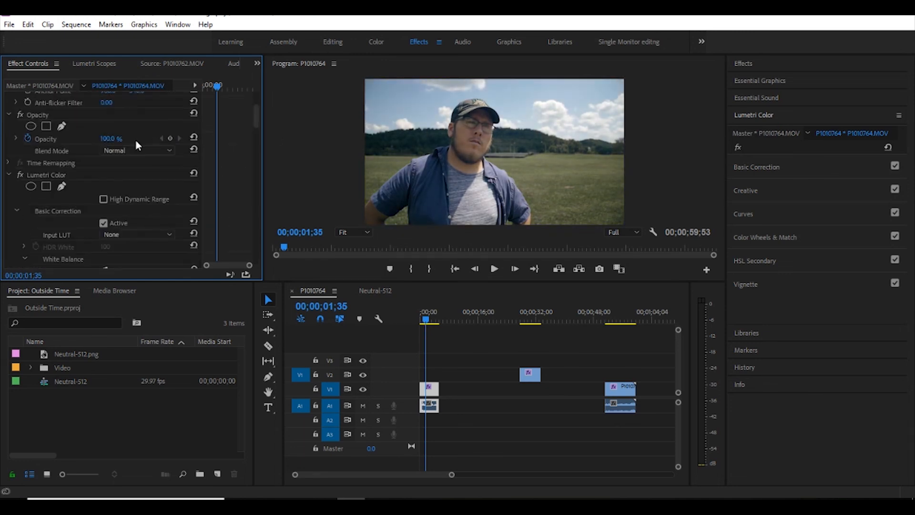
- Copy the Lumetri Color effect from P1010764.MOV onto the neutral HALD clip in the Neutral-512 sequence
click(30, 175)
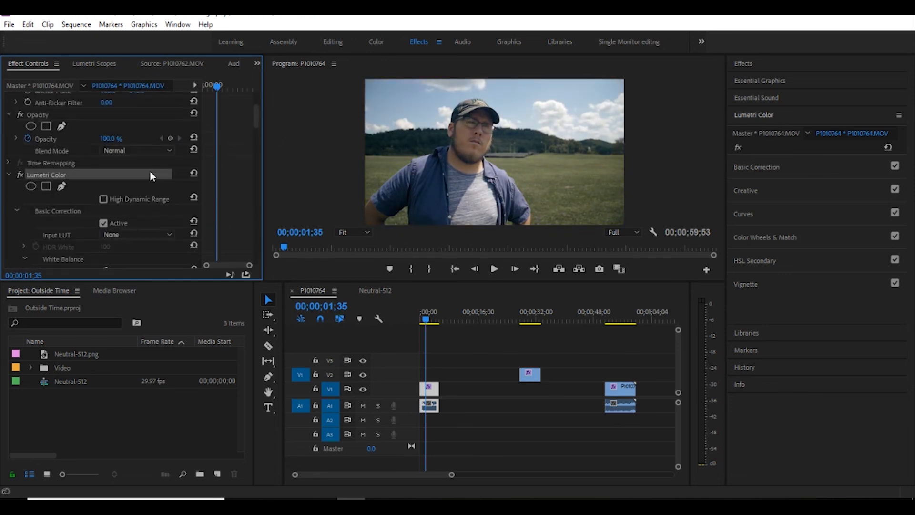
click(376, 291)
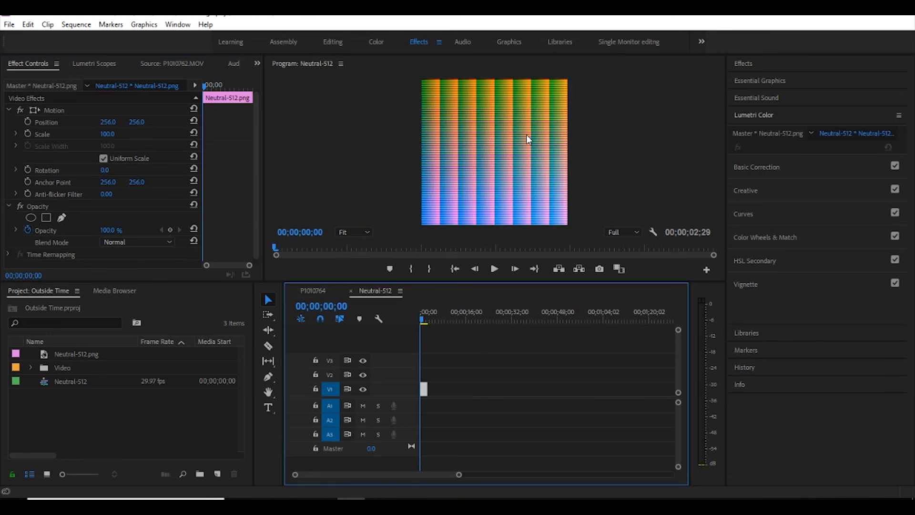
click(315, 293)
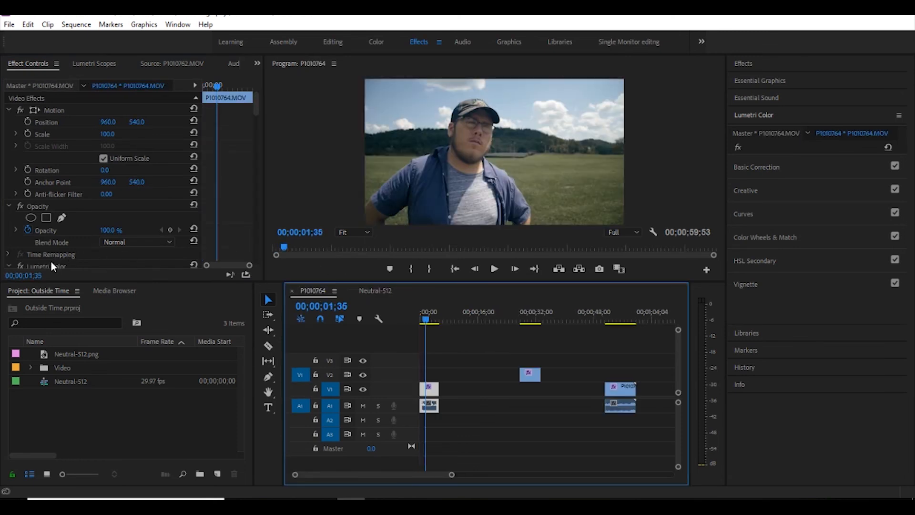
click(377, 291)
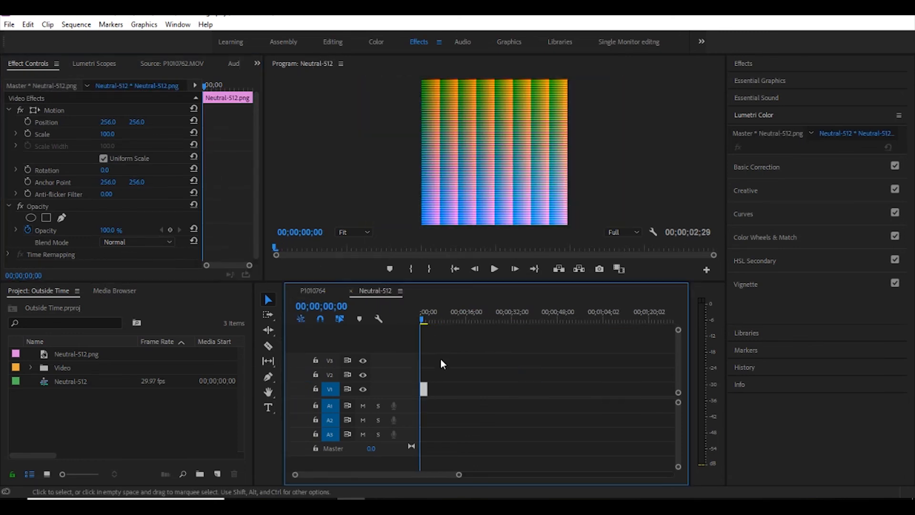
- Review the PNG frame export options for the graded HALD, cancel the export, and close the LUT Generator
click(600, 270)
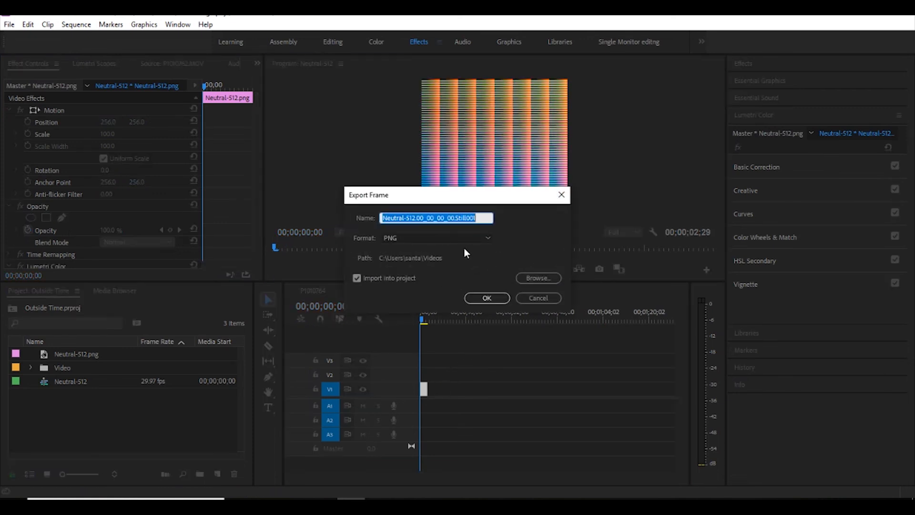
click(534, 299)
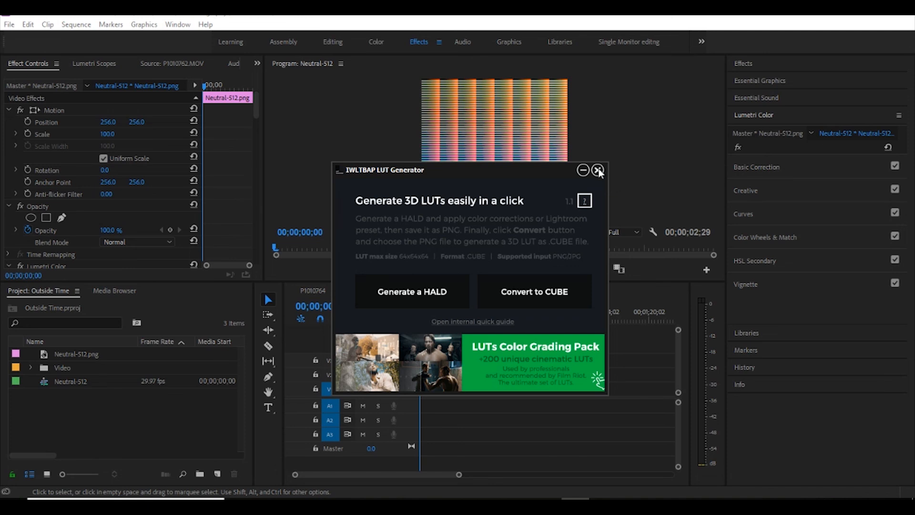
click(598, 171)
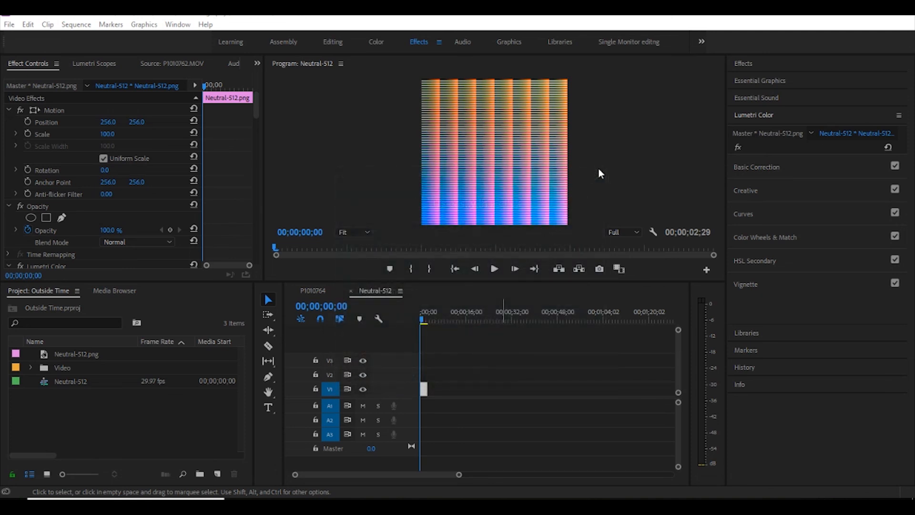